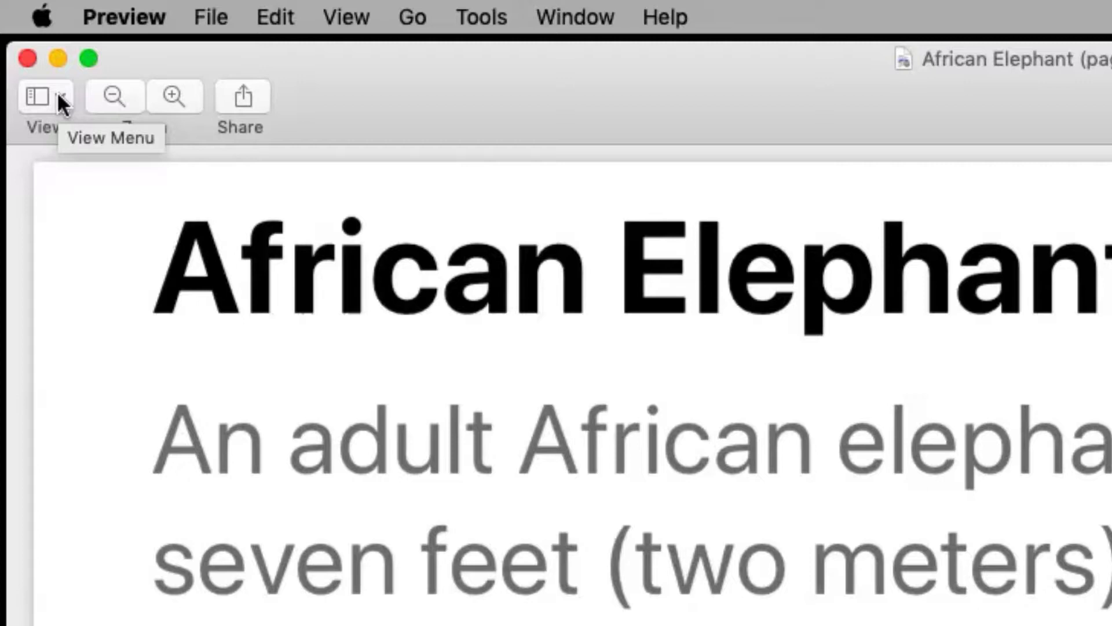
Step: Show the page thumbnails in the sidebar and look through the document's page previews
{"action": "left_click", "coordinate": [58, 95]}
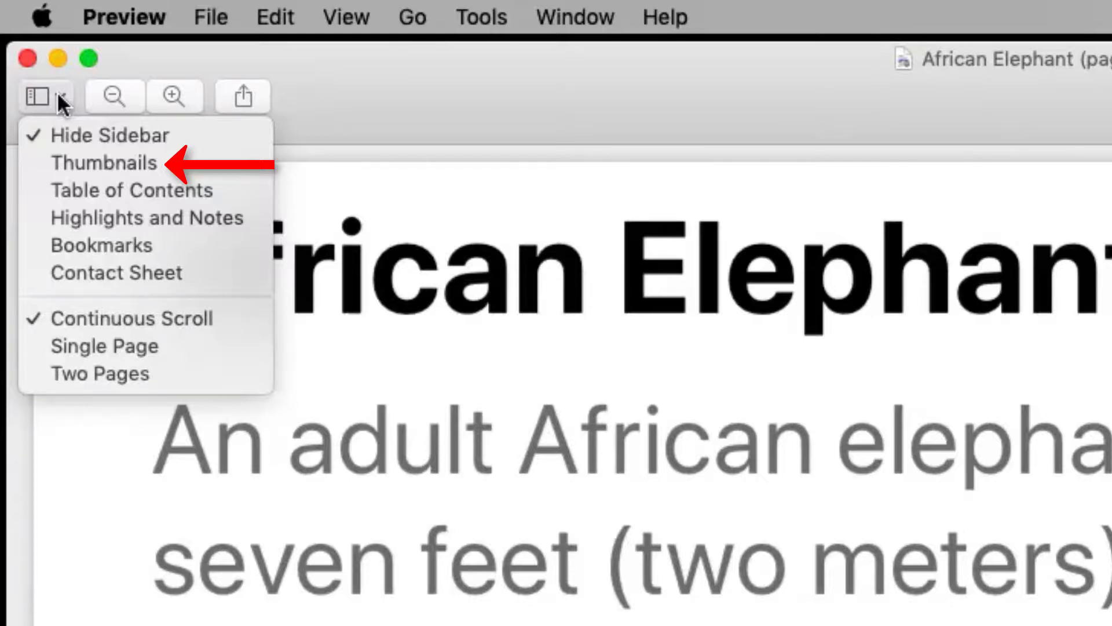
{"action": "left_click", "coordinate": [197, 166]}
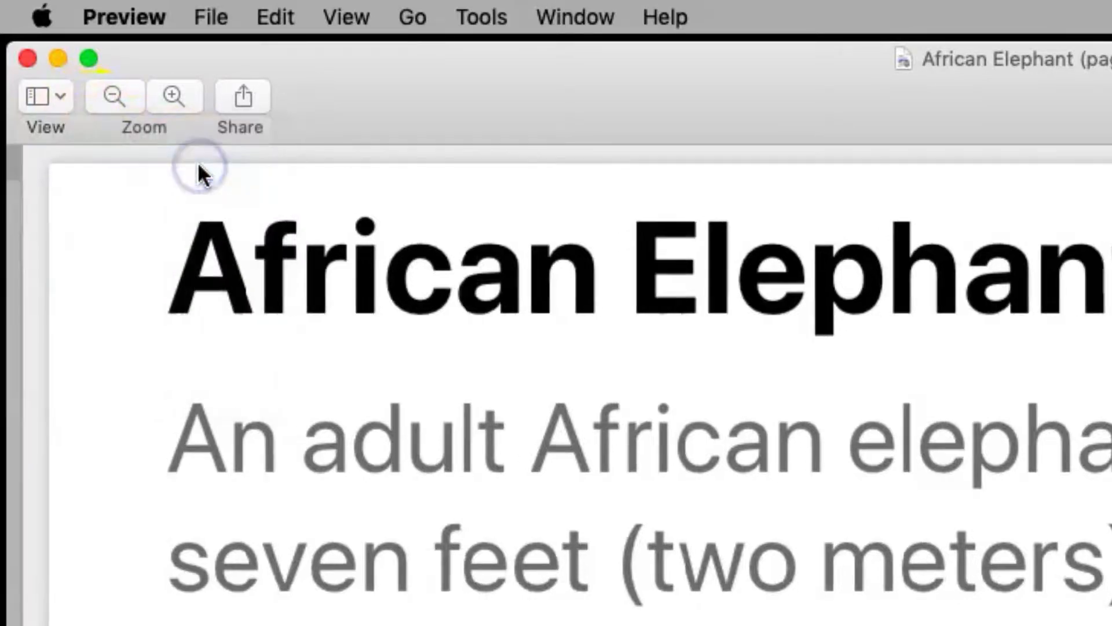
{"action": "scroll", "coordinate": [149, 625], "scroll_direction": "down", "scroll_amount": 1}
{"action": "scroll", "coordinate": [150, 614], "scroll_direction": "down", "scroll_amount": 3}
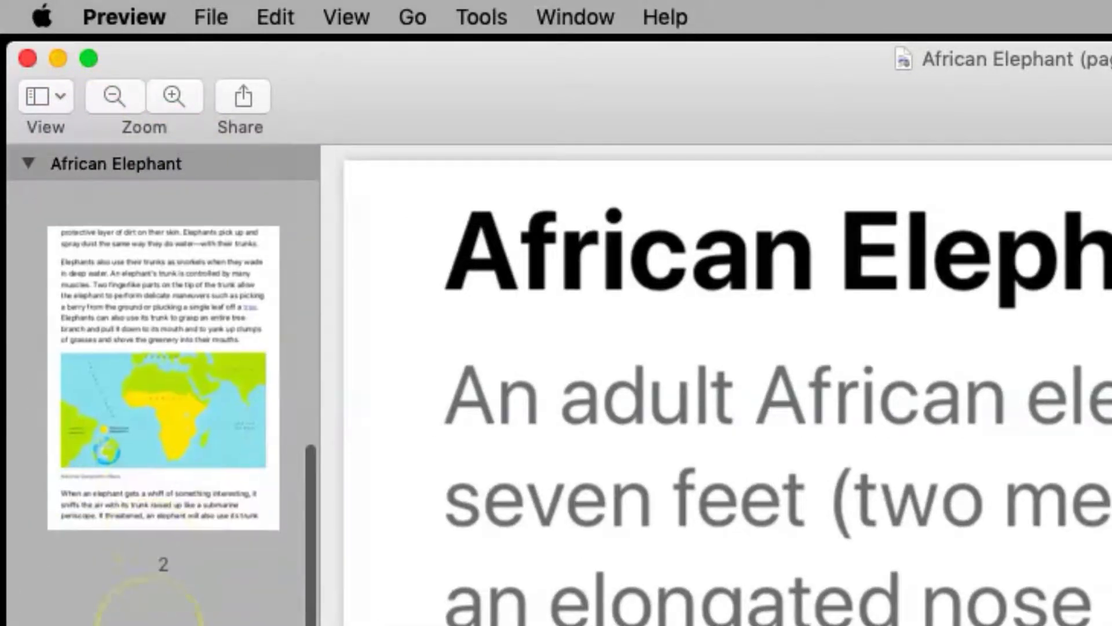
{"action": "scroll", "coordinate": [150, 614], "scroll_direction": "up", "scroll_amount": 5}
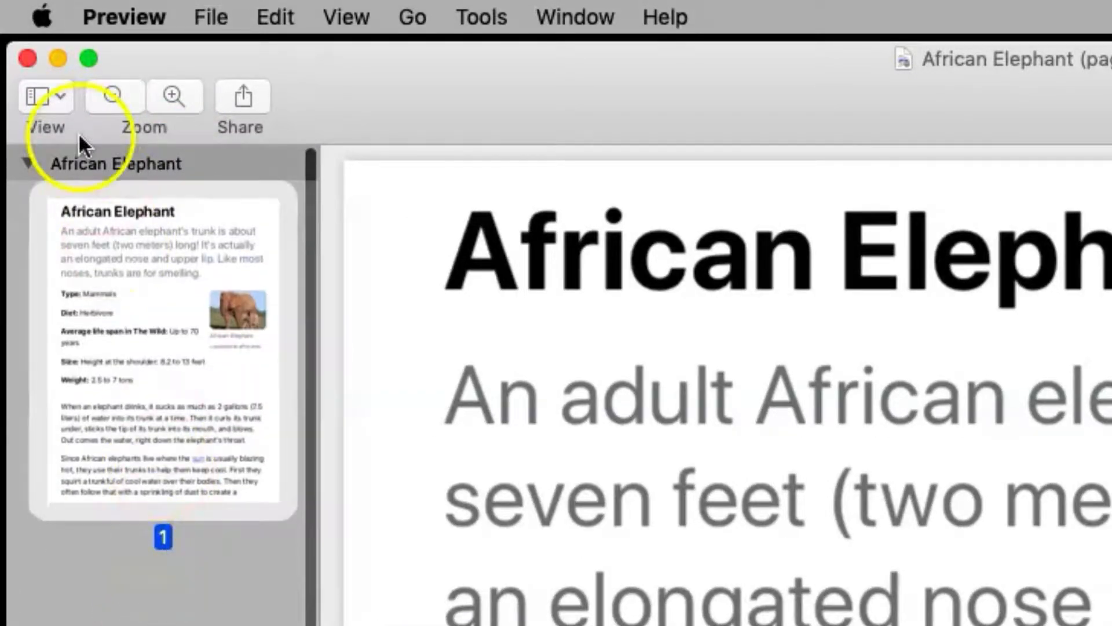
Step: Zoom the page out one level and back in
{"action": "left_click", "coordinate": [65, 88]}
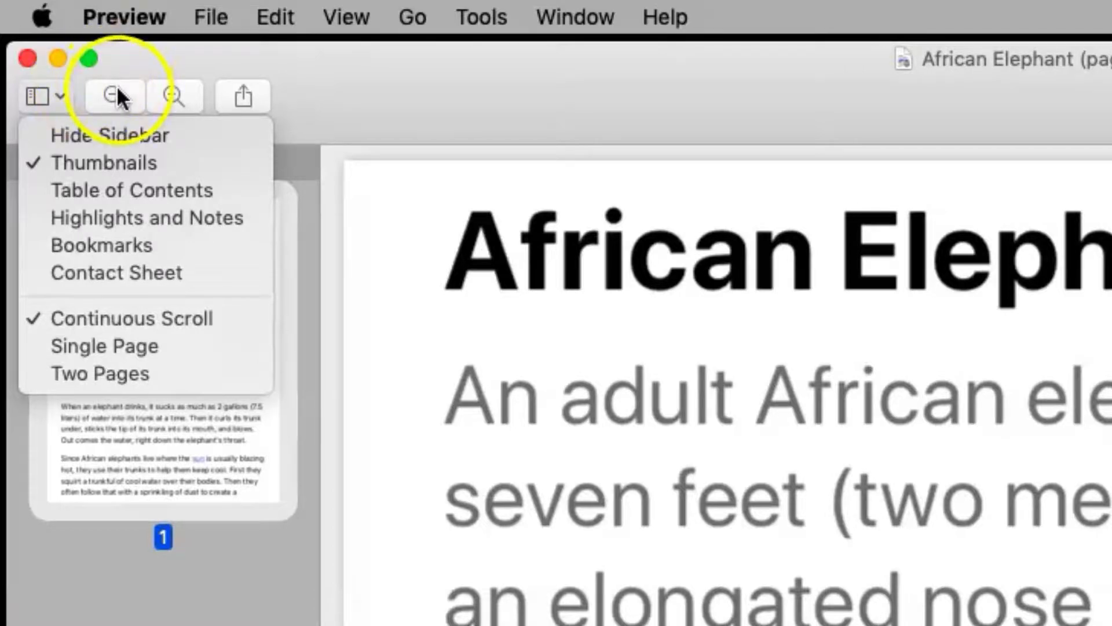
{"action": "left_click", "coordinate": [394, 270]}
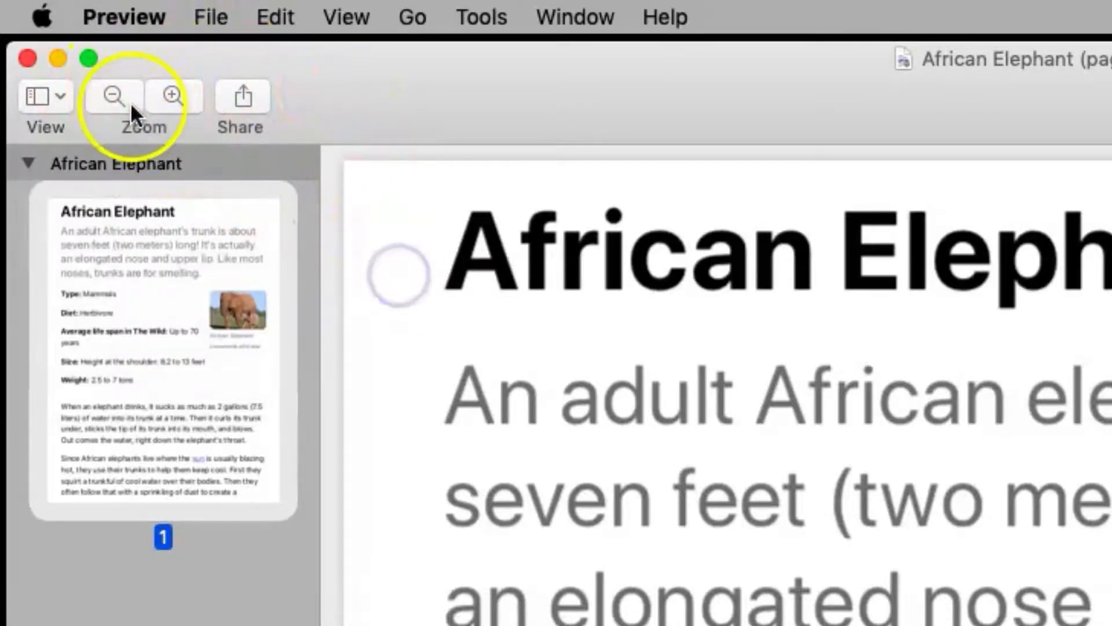
{"action": "left_click", "coordinate": [114, 93]}
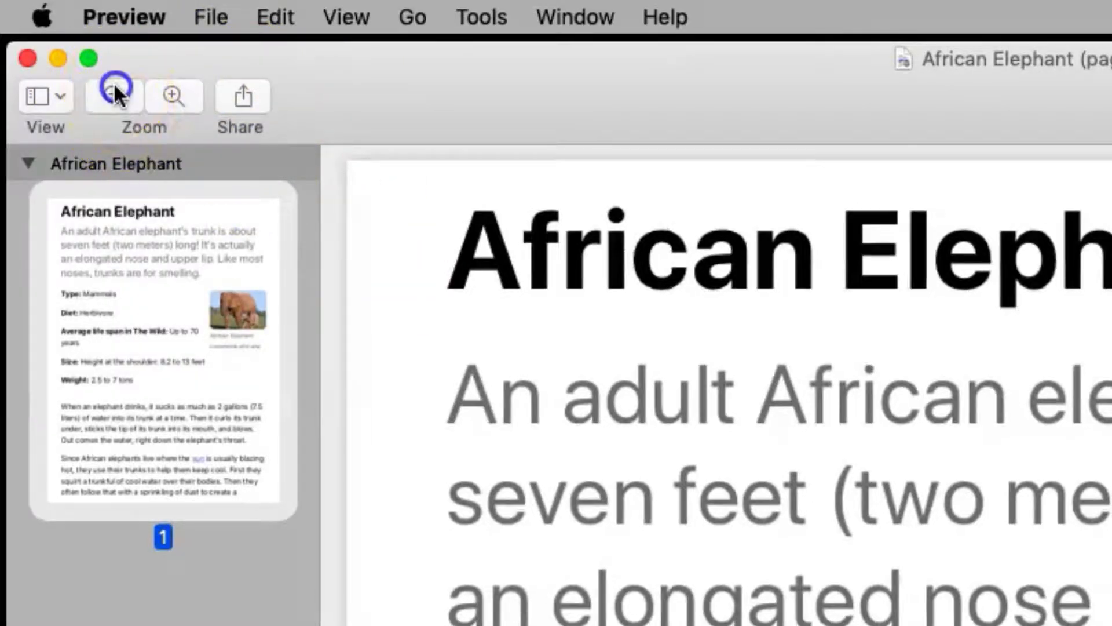
{"action": "left_click", "coordinate": [181, 93]}
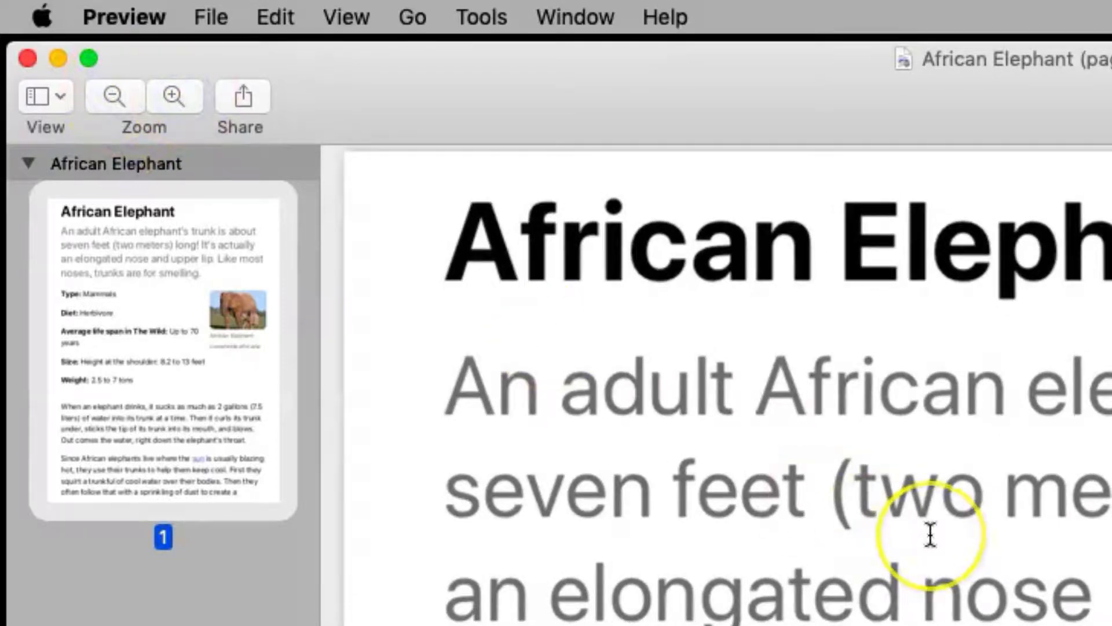
{"action": "scroll", "coordinate": [931, 535], "scroll_direction": "up", "scroll_amount": 5}
{"action": "scroll", "coordinate": [931, 534], "scroll_direction": "down", "scroll_amount": 5}
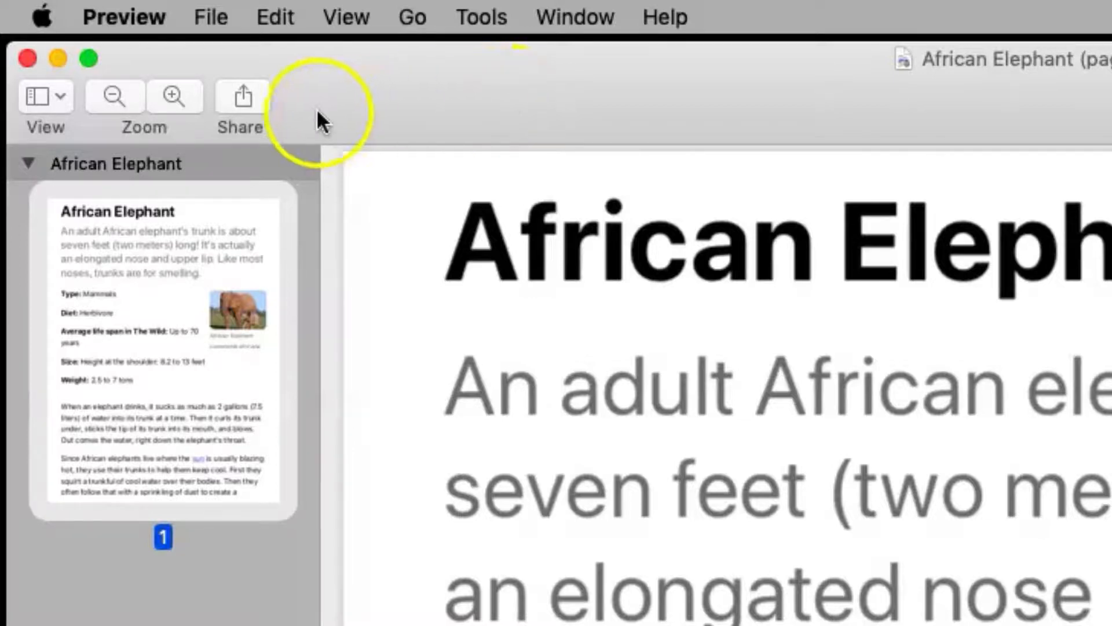
{"action": "left_click", "coordinate": [254, 100]}
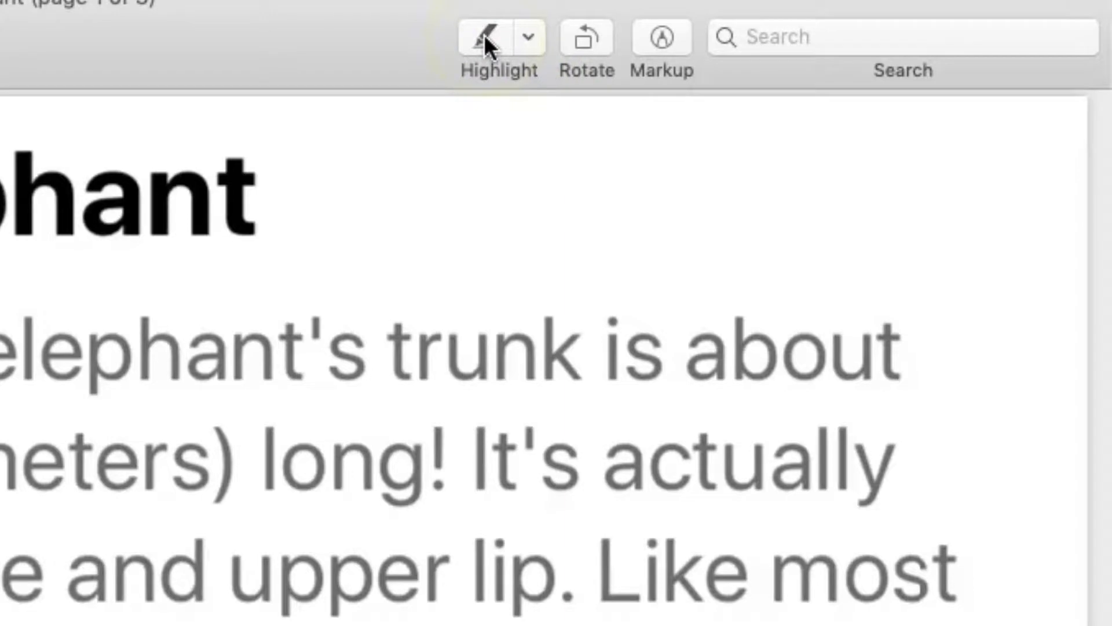
Step: Highlight the line "An adult African elephant's trunk is about" in yellow
{"action": "left_click", "coordinate": [529, 36]}
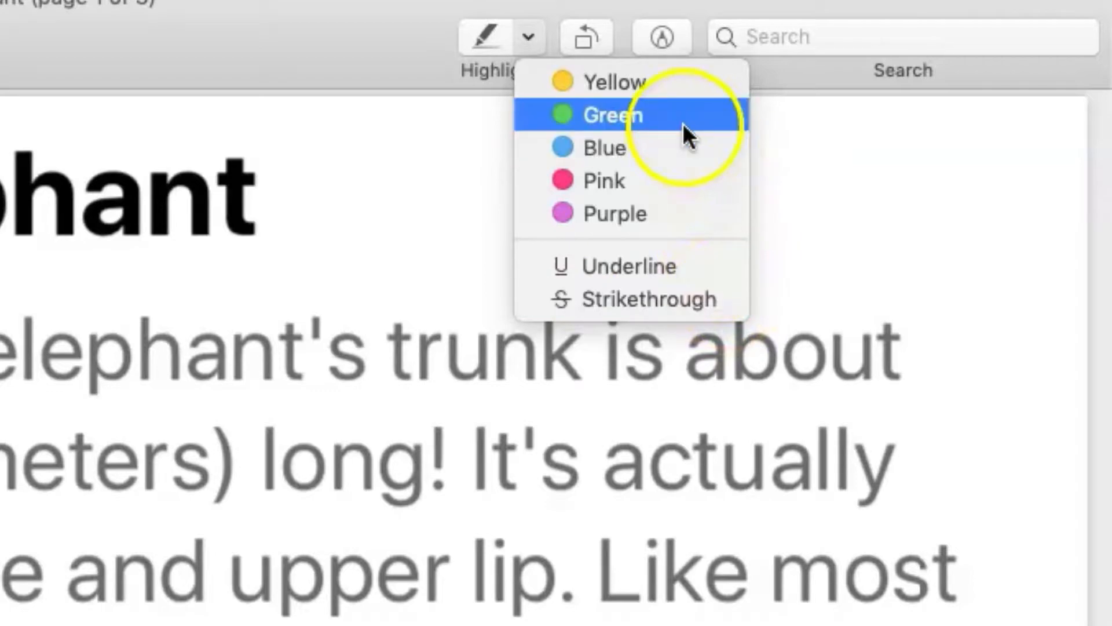
{"action": "left_click", "coordinate": [665, 82]}
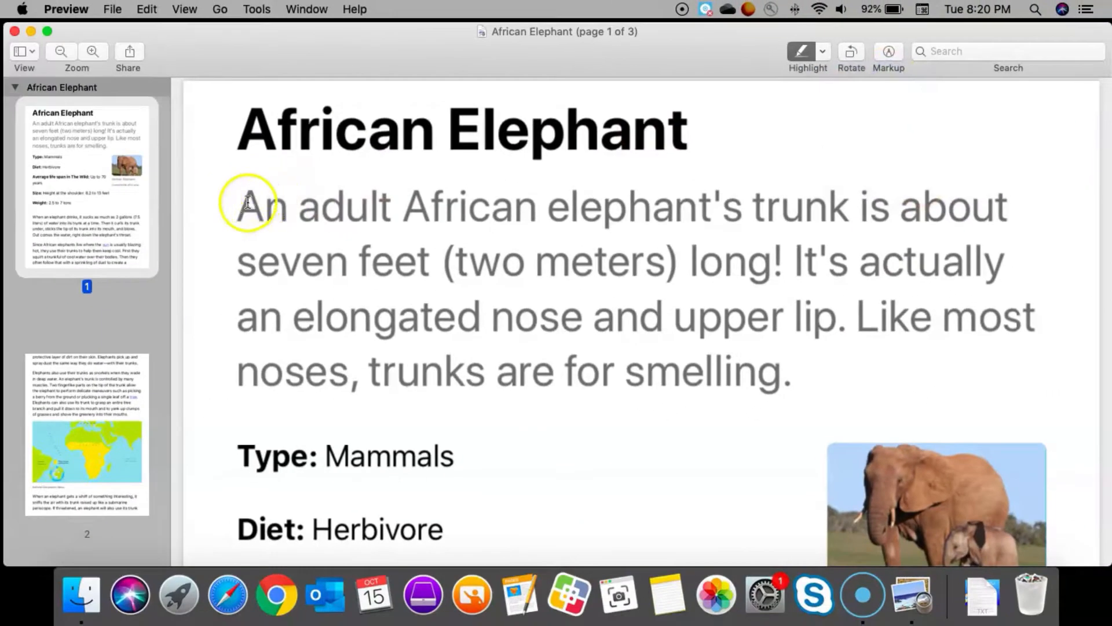
{"action": "left_click_drag", "start_coordinate": [248, 203], "coordinate": [1015, 217]}
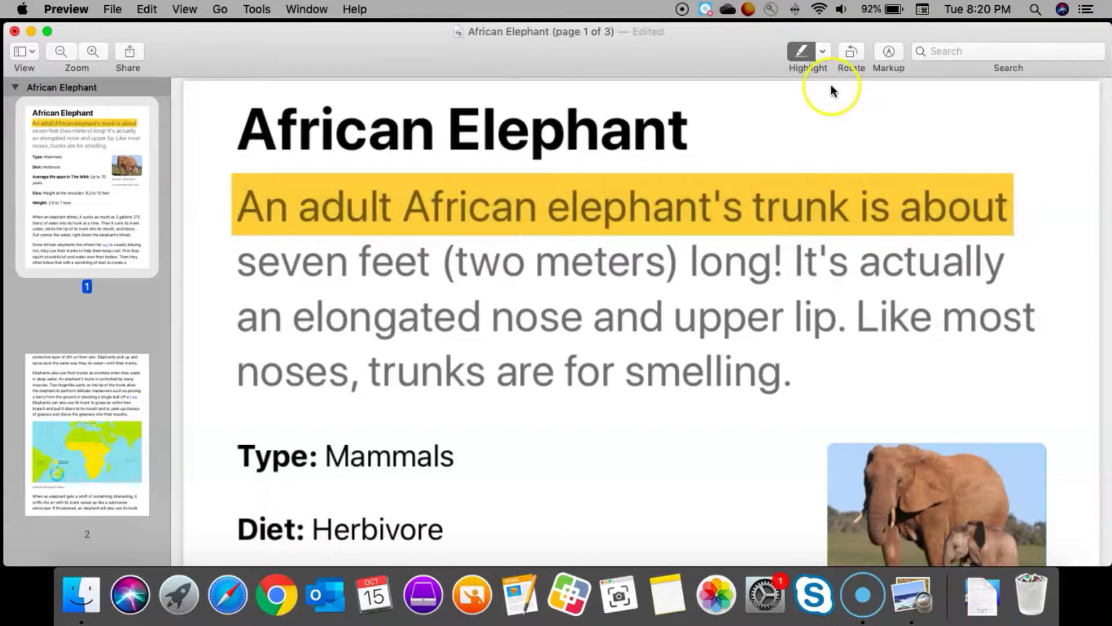
Step: Underline the second line of the intro paragraph, "seven feet (two meters) long! It's actually"
{"action": "left_click", "coordinate": [825, 57]}
{"action": "left_click", "coordinate": [867, 163]}
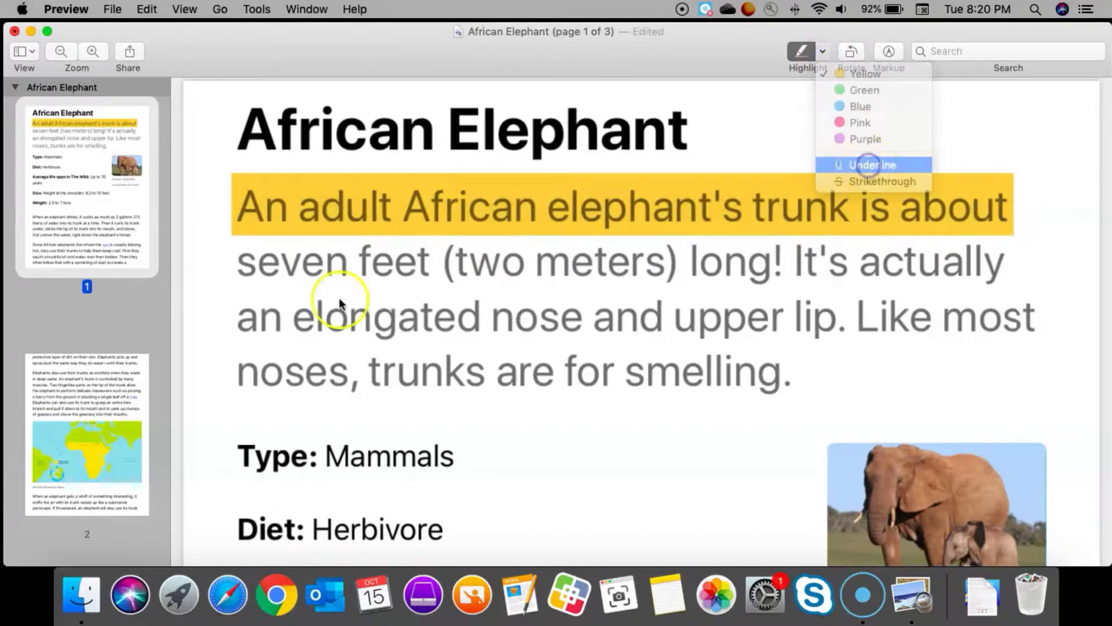
{"action": "left_click_drag", "start_coordinate": [239, 265], "coordinate": [1002, 280]}
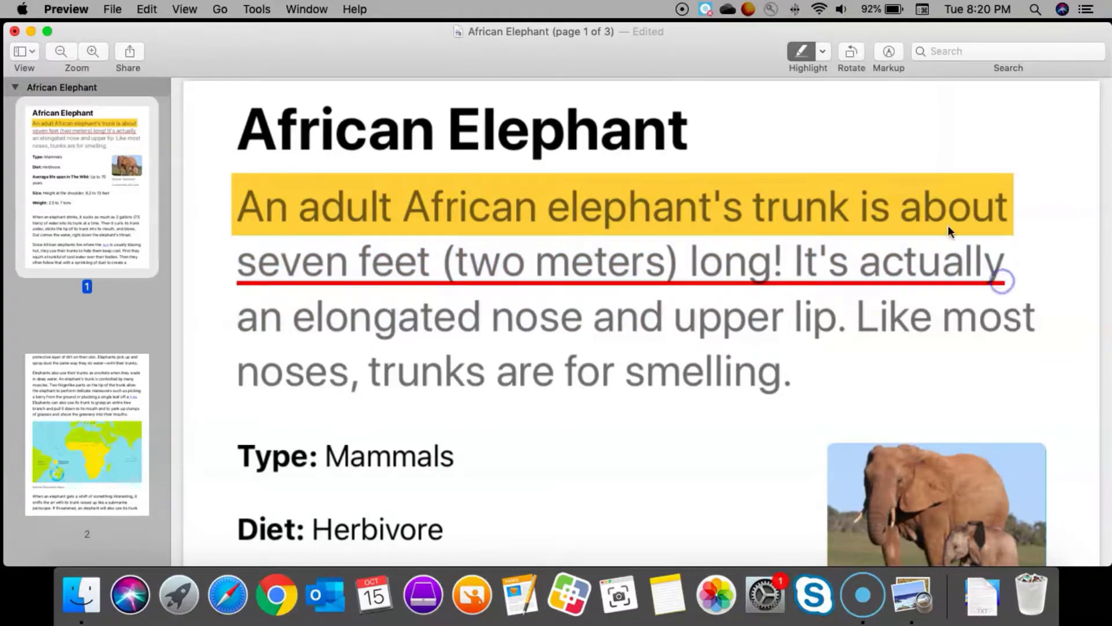
Step: Strike through the last two lines of the intro paragraph, from "an elongated nose" to "trunks are for smelling."
{"action": "left_click", "coordinate": [823, 52]}
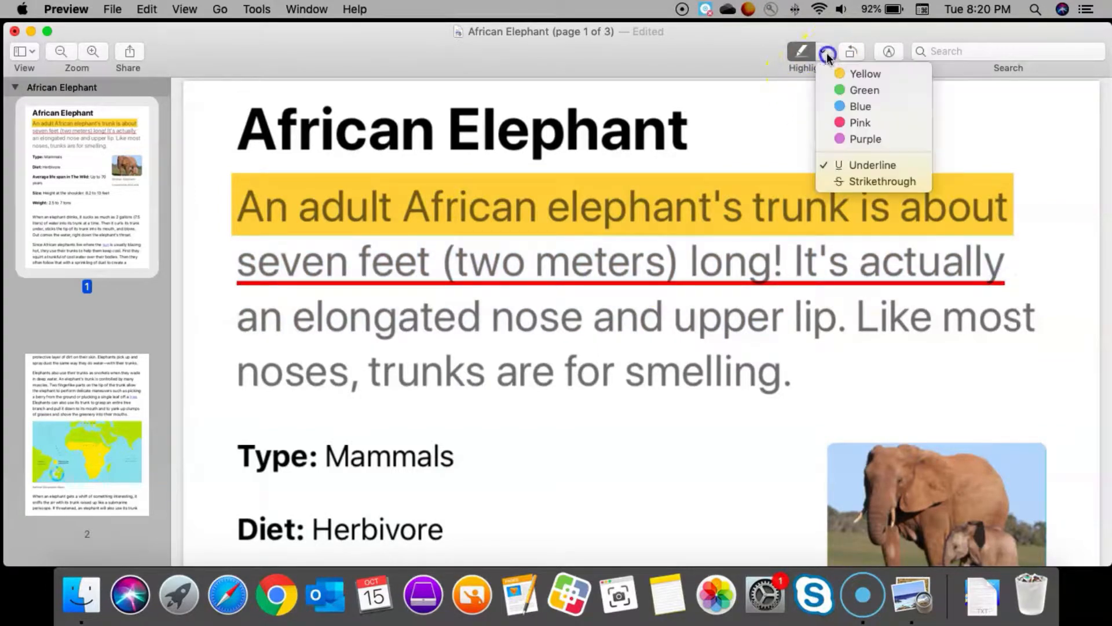
{"action": "left_click", "coordinate": [849, 181]}
{"action": "left_click_drag", "start_coordinate": [241, 318], "coordinate": [1024, 361]}
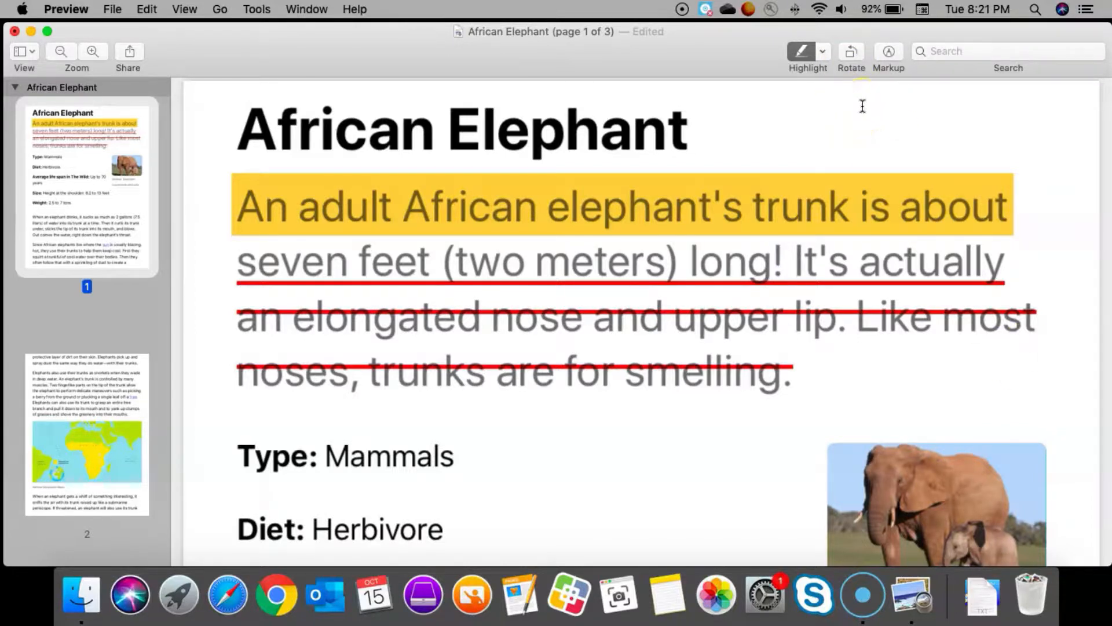
{"action": "left_click", "coordinate": [824, 51]}
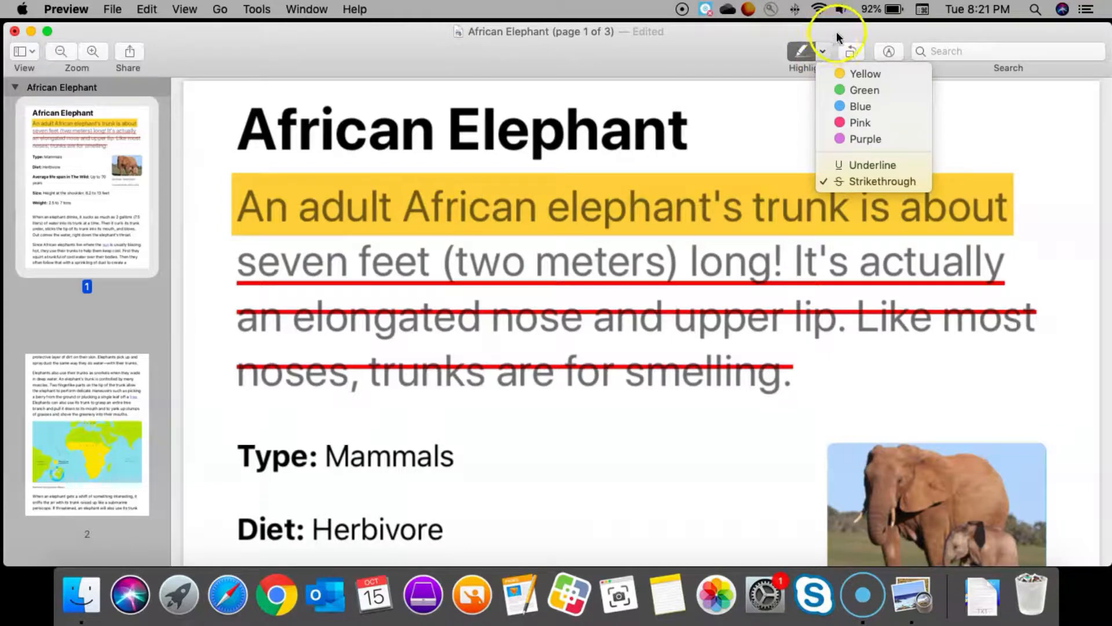
{"action": "left_click", "coordinate": [971, 122]}
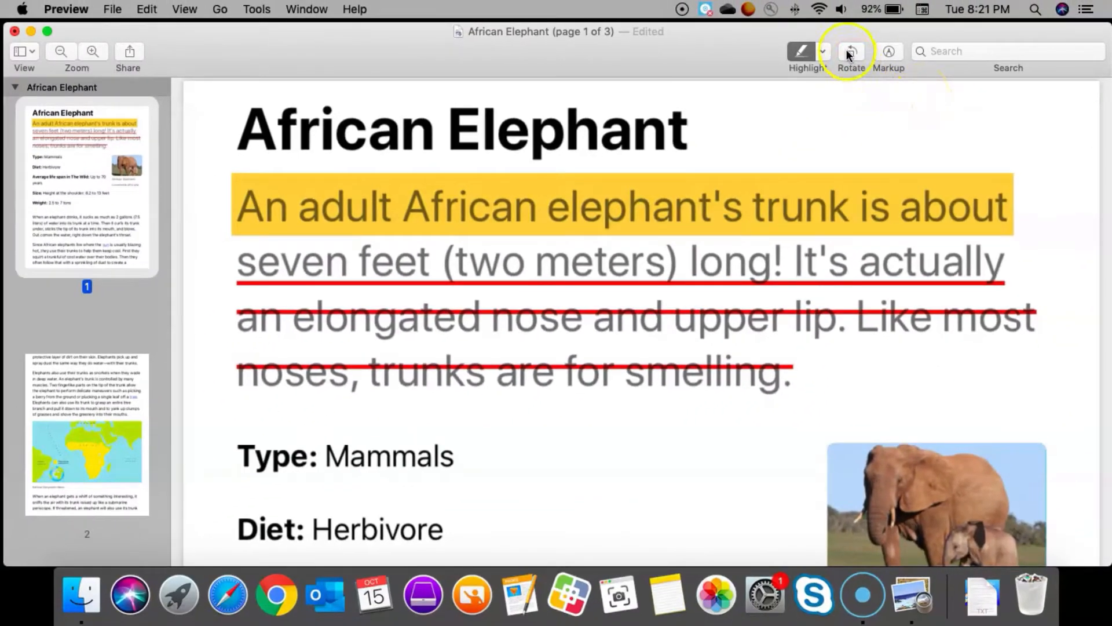
Step: Rotate the first page in quarter turns through a full circle and return to its heading
{"action": "left_click", "coordinate": [587, 37]}
{"action": "left_click", "coordinate": [847, 49]}
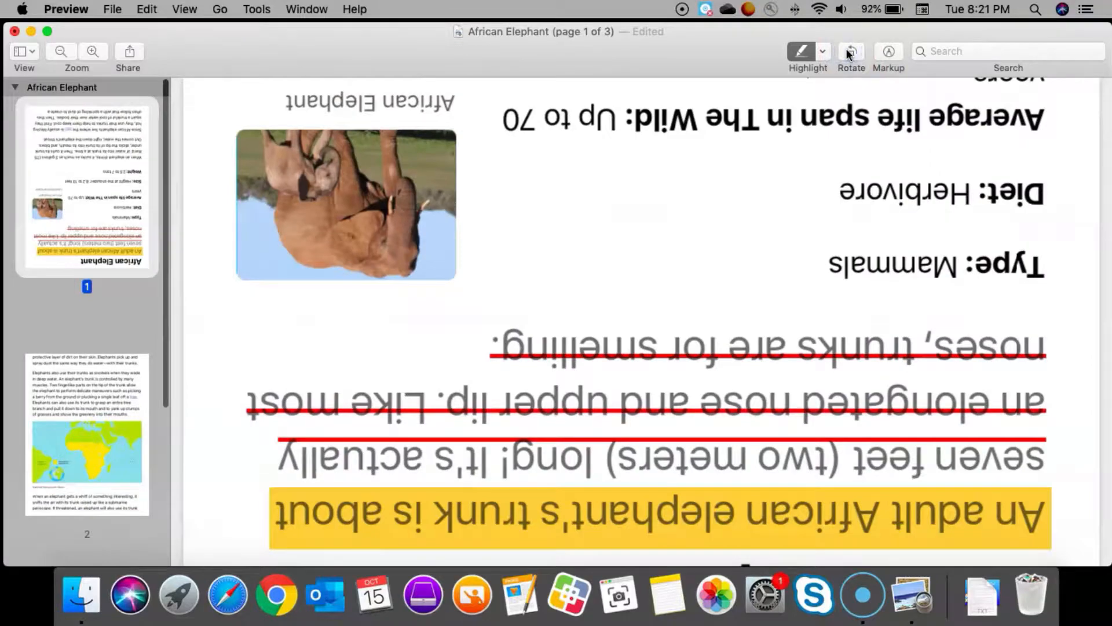
{"action": "left_click", "coordinate": [847, 50]}
{"action": "left_click", "coordinate": [847, 49]}
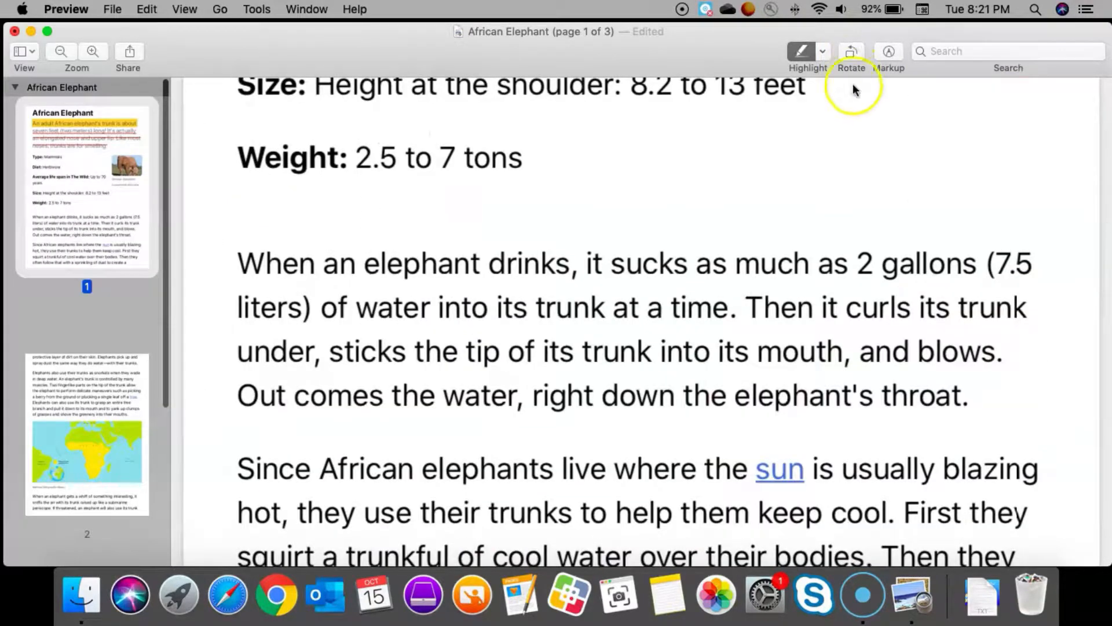
{"action": "scroll", "coordinate": [879, 166], "scroll_direction": "up", "scroll_amount": 5}
{"action": "scroll", "coordinate": [878, 167], "scroll_direction": "up", "scroll_amount": 5}
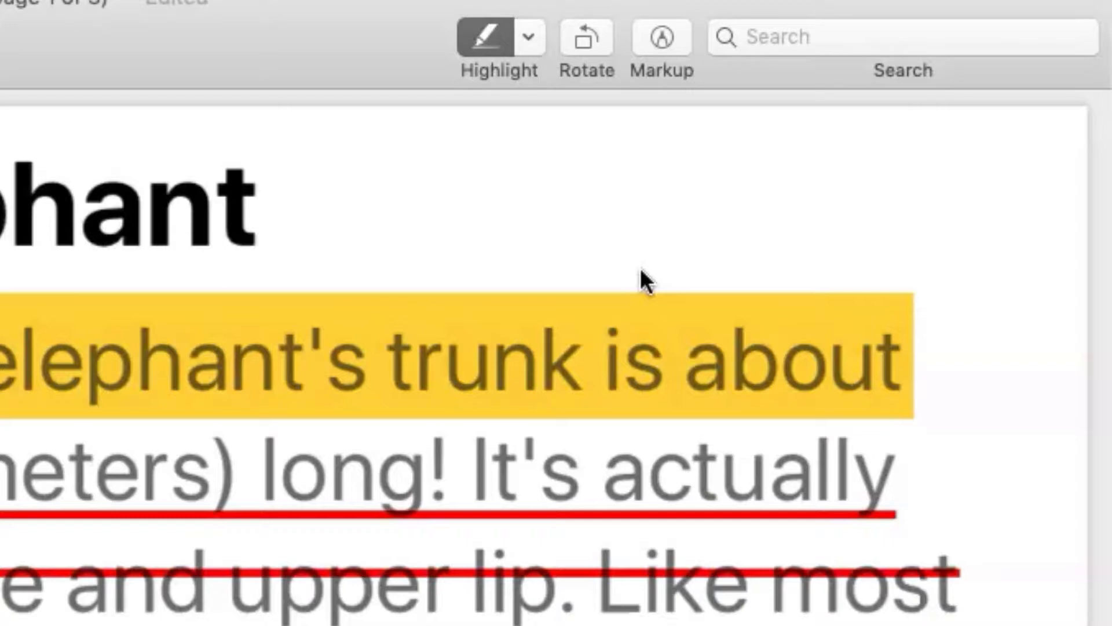
Step: Show the markup tools and activate text selection
{"action": "left_click", "coordinate": [665, 66]}
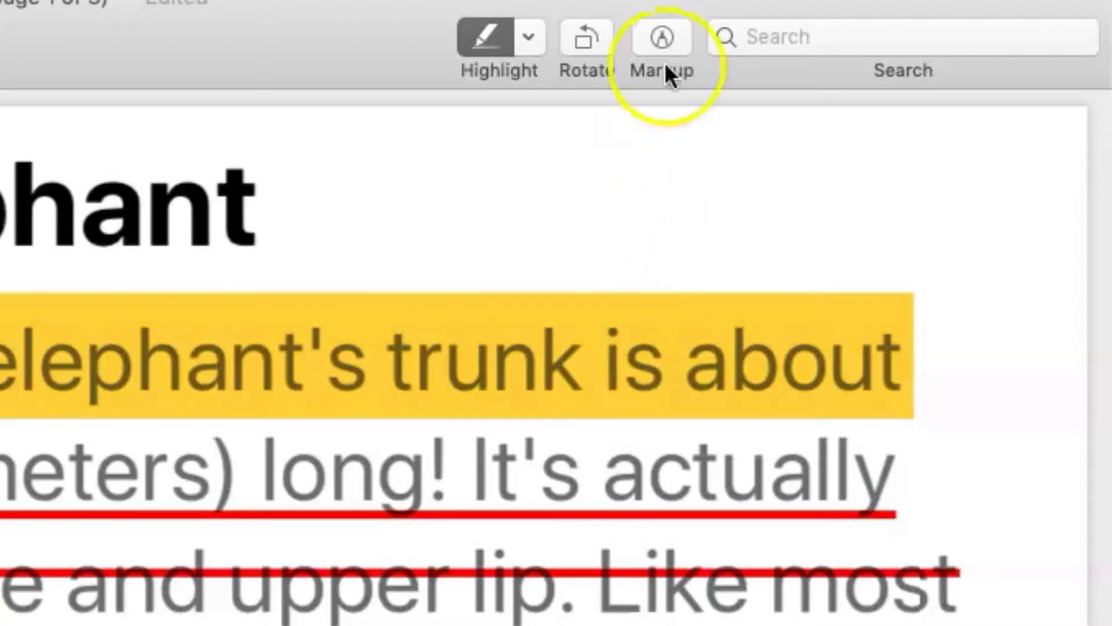
{"action": "left_click", "coordinate": [661, 35]}
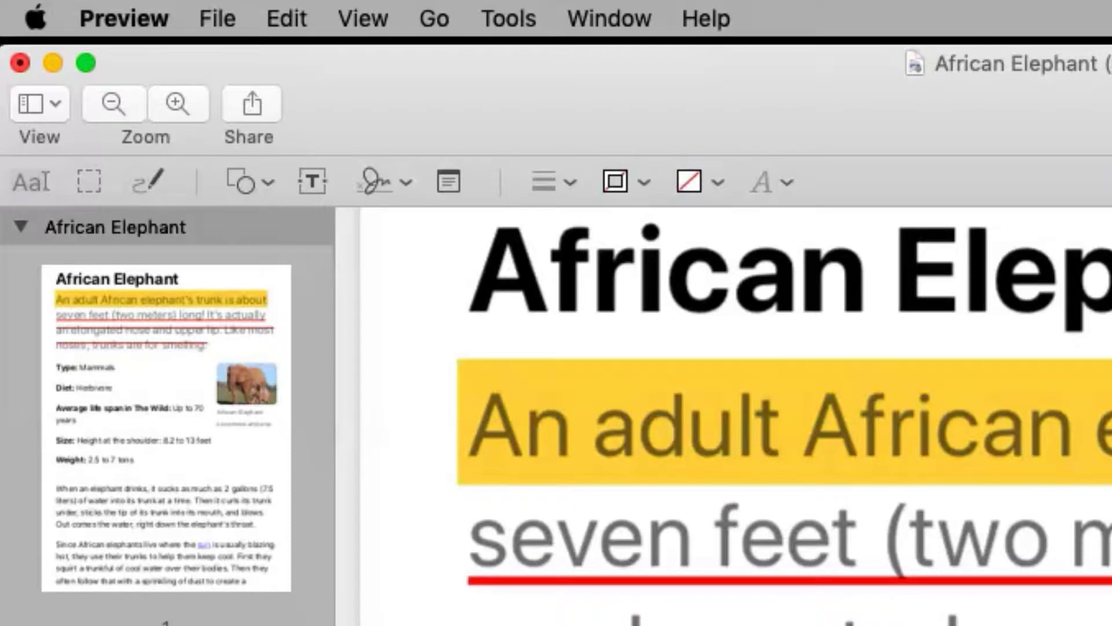
{"action": "left_click", "coordinate": [28, 183]}
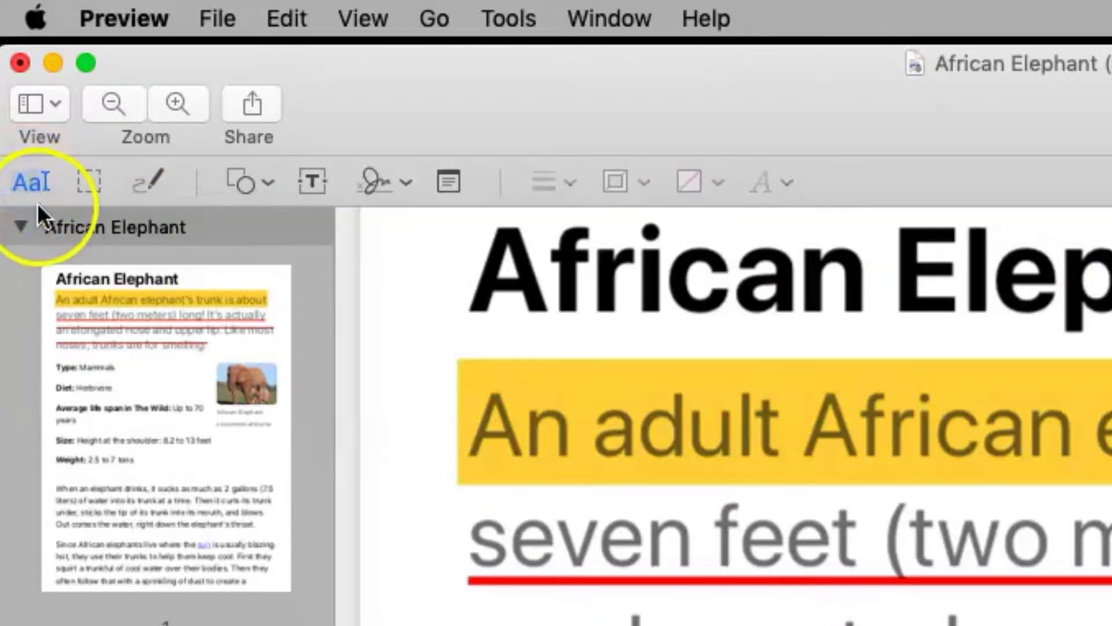
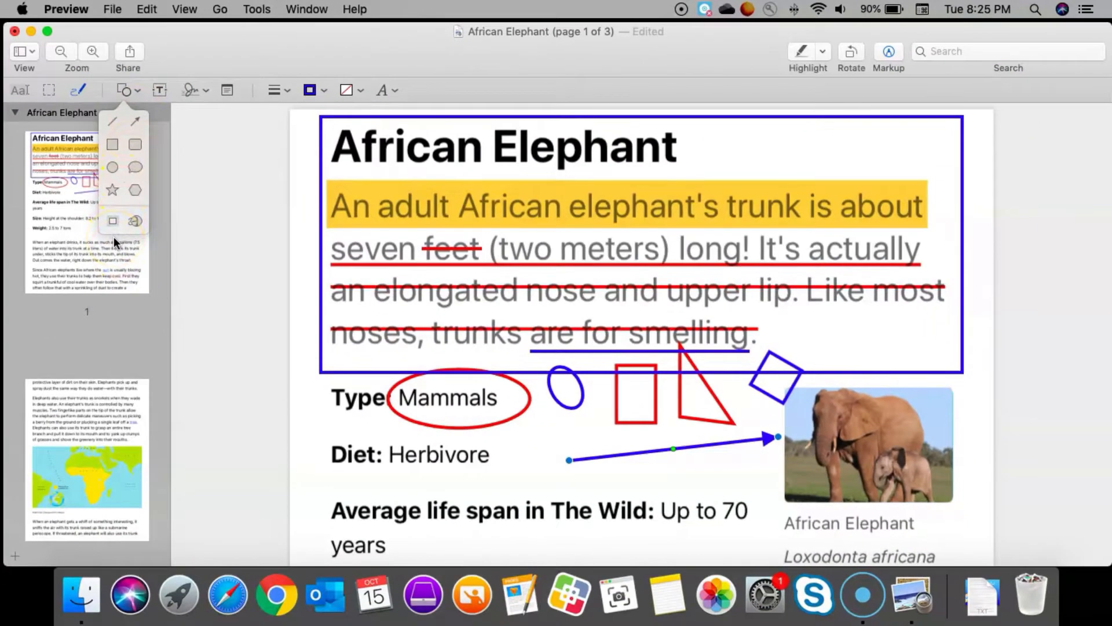
Step: Add a mask that dims the surrounding page and raise its lower edge to just below the "Type: Mammals" line
{"action": "left_click", "coordinate": [112, 221]}
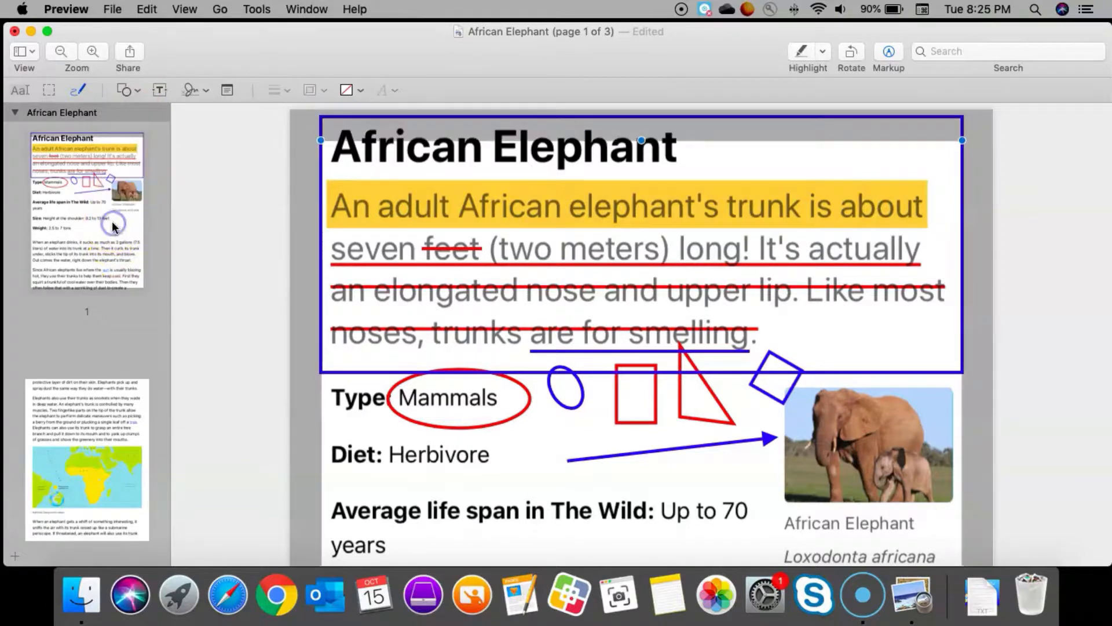
{"action": "scroll", "coordinate": [561, 364], "scroll_direction": "down", "scroll_amount": 10}
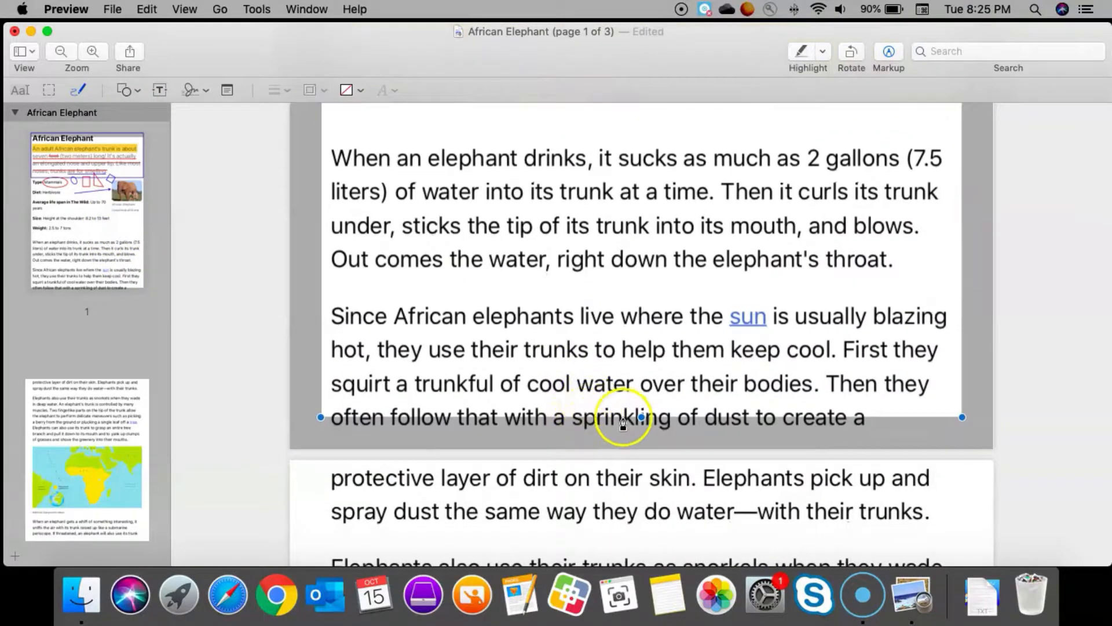
{"action": "left_click_drag", "start_coordinate": [641, 417], "coordinate": [630, 141]}
{"action": "scroll", "coordinate": [649, 278], "scroll_direction": "up", "scroll_amount": 8}
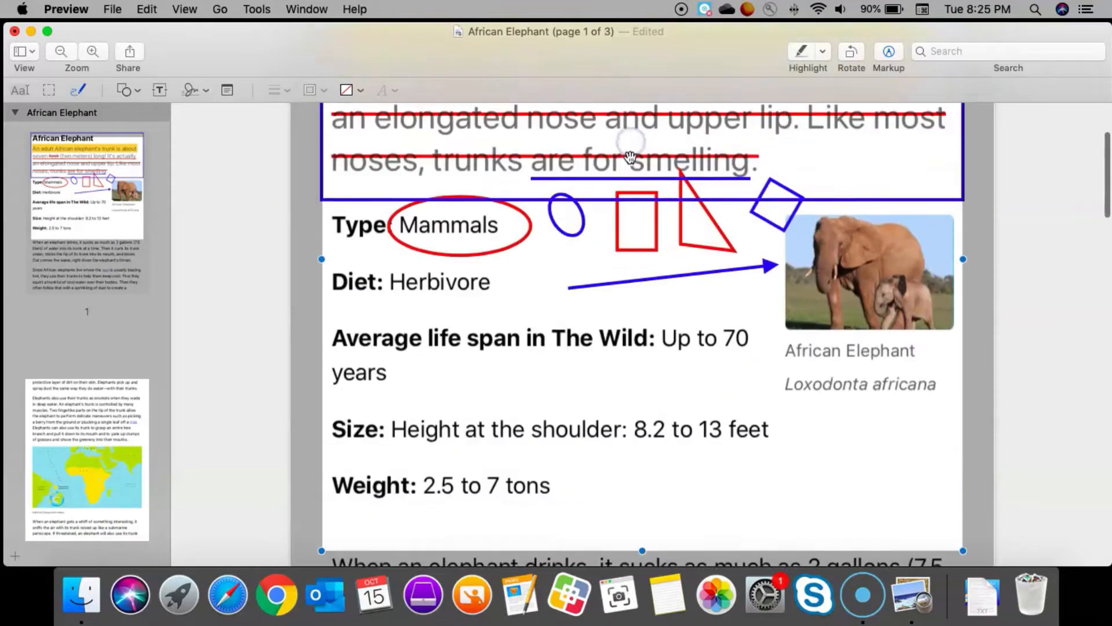
{"action": "scroll", "coordinate": [675, 423], "scroll_direction": "down", "scroll_amount": 2}
{"action": "left_click_drag", "start_coordinate": [643, 452], "coordinate": [635, 157]}
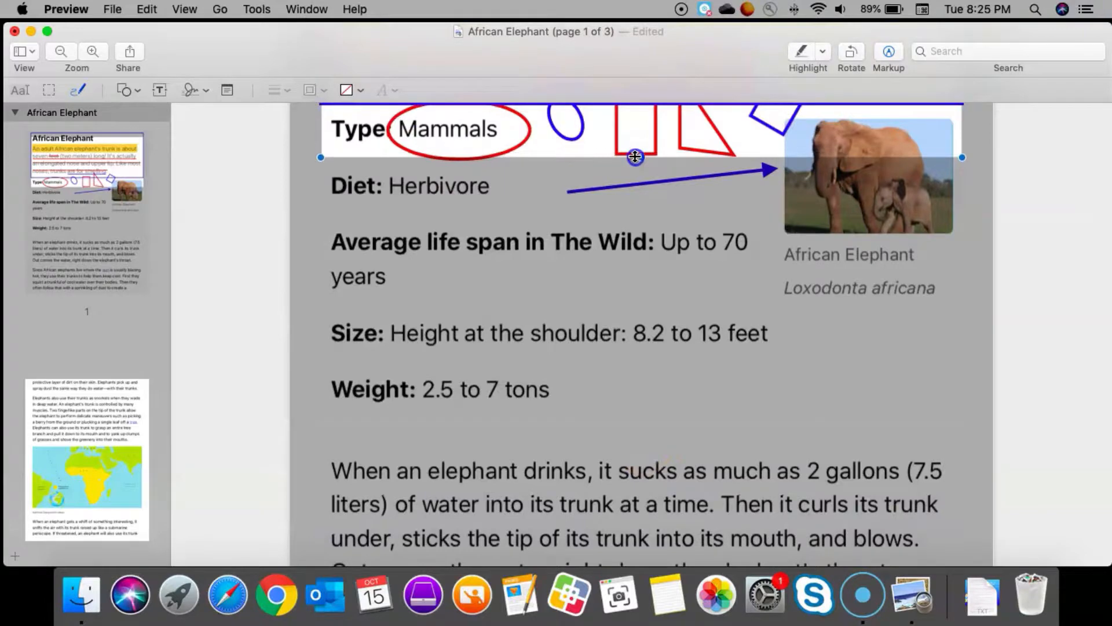
Step: Tighten the mask around the intro paragraph, with its upper edge below the title and its lower edge above the "Type" line
{"action": "scroll", "coordinate": [635, 157], "scroll_direction": "up", "scroll_amount": 5}
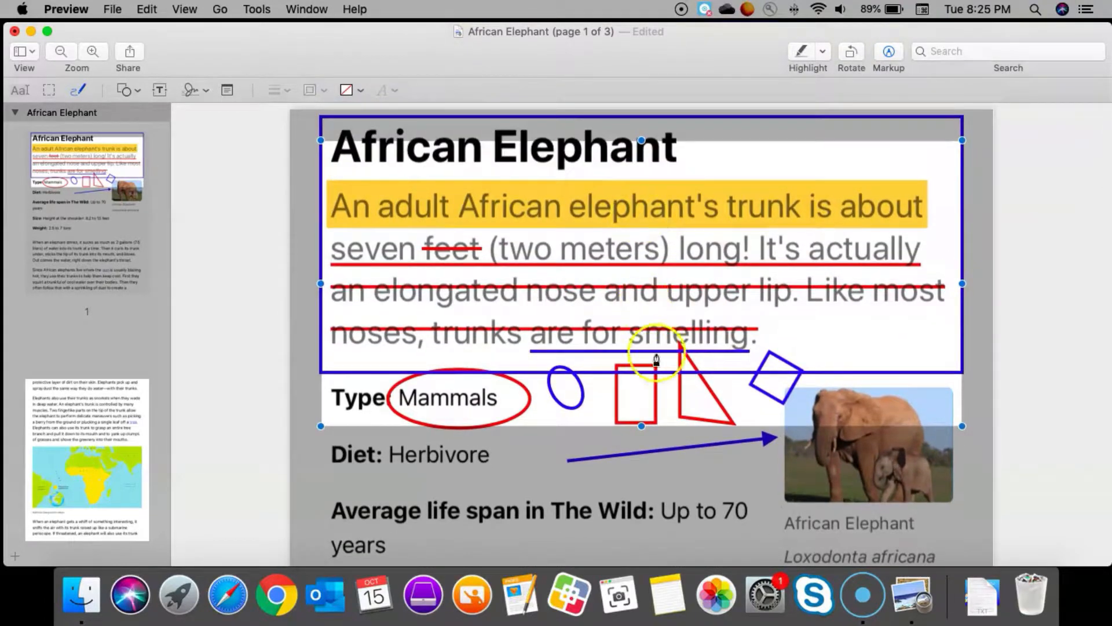
{"action": "left_click_drag", "start_coordinate": [649, 427], "coordinate": [652, 367]}
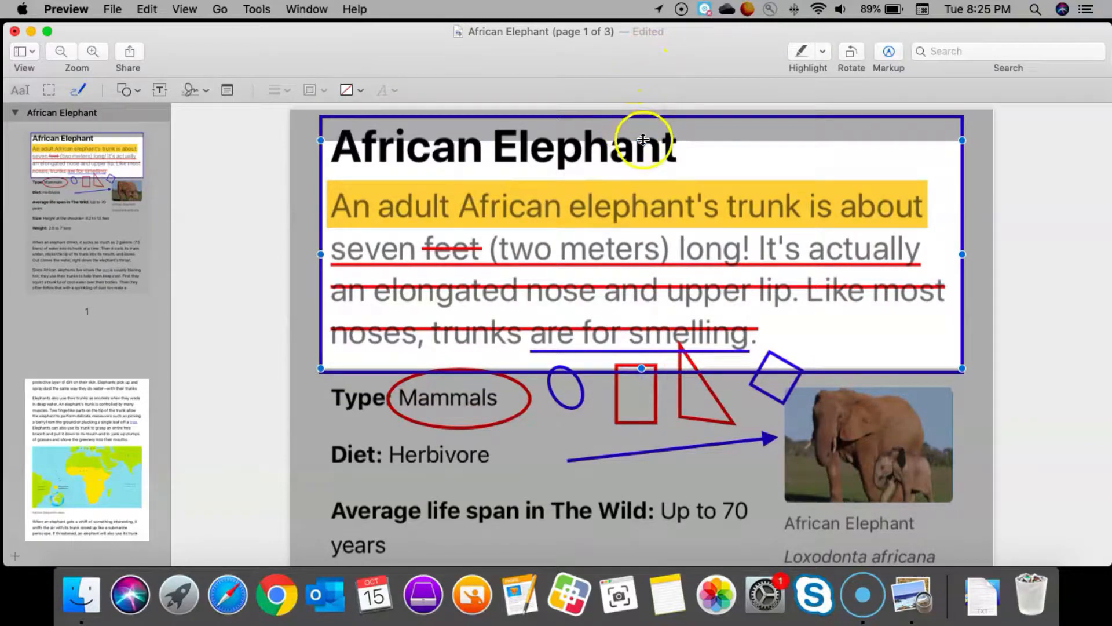
{"action": "left_click_drag", "start_coordinate": [642, 143], "coordinate": [643, 170]}
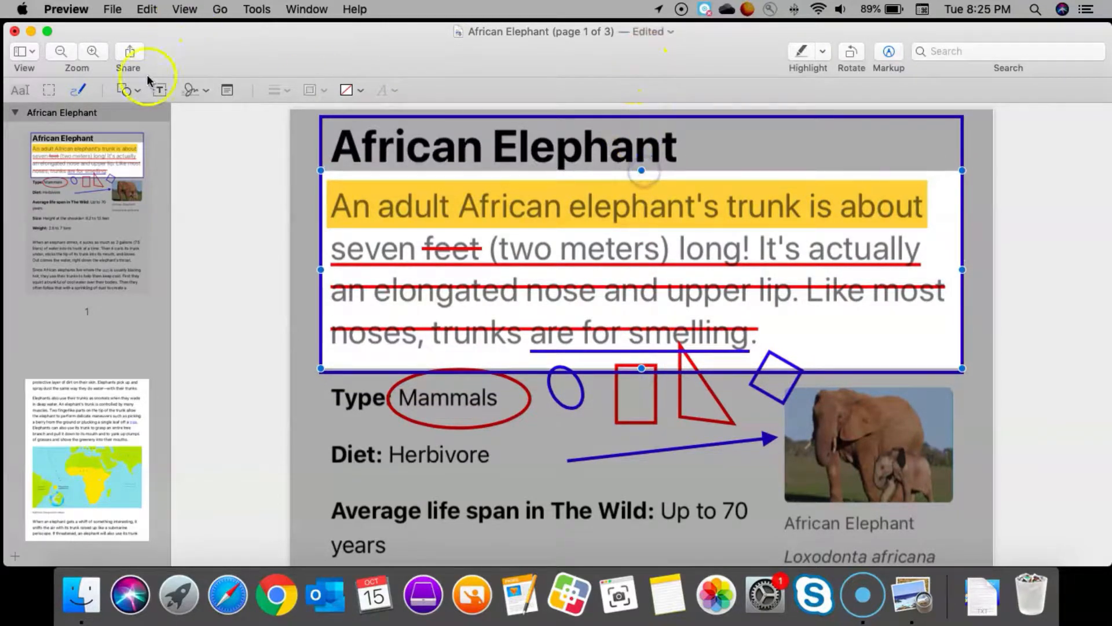
Step: Add a magnifying loupe, place it over the adult elephant's head in the photo and enlarge it
{"action": "left_click", "coordinate": [134, 94]}
{"action": "left_click", "coordinate": [141, 222]}
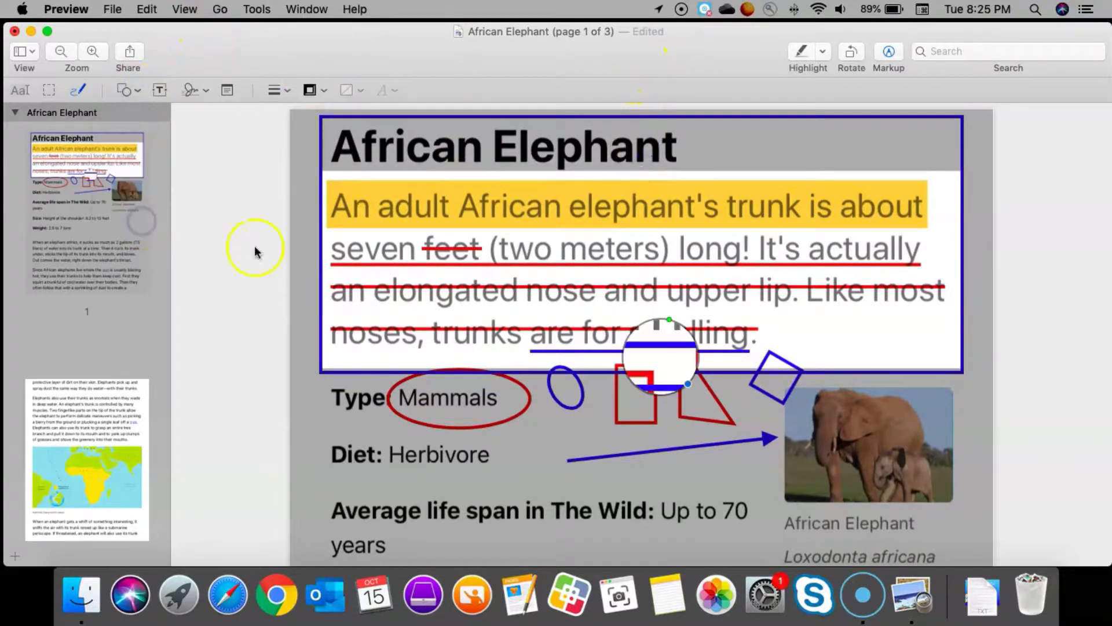
{"action": "left_click_drag", "start_coordinate": [658, 342], "coordinate": [826, 424]}
{"action": "left_click_drag", "start_coordinate": [850, 464], "coordinate": [864, 481]}
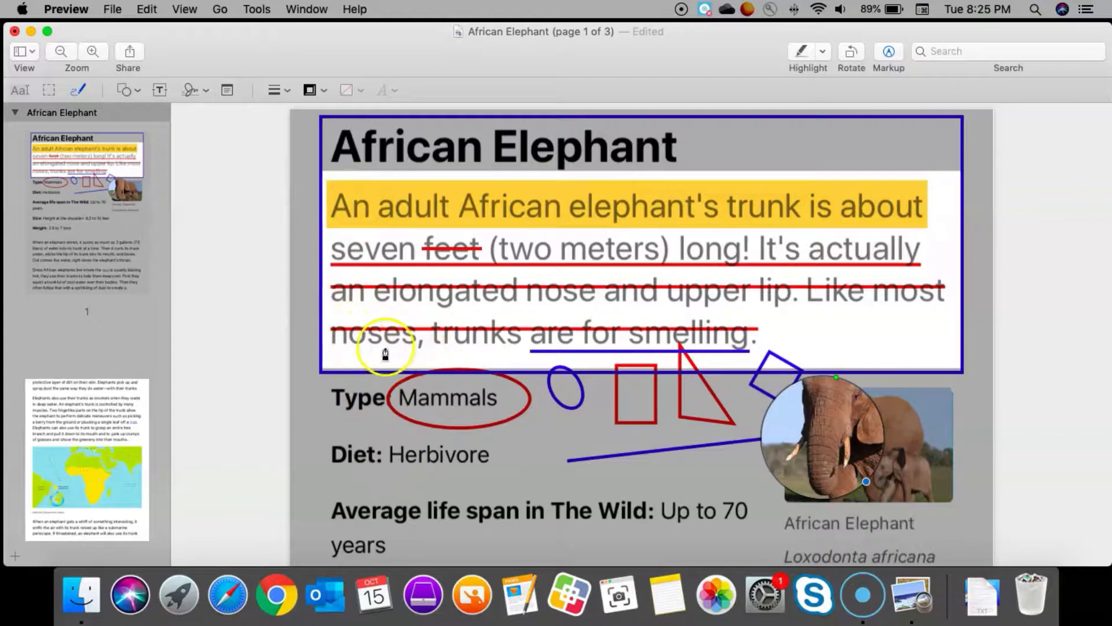
{"action": "left_click_drag", "start_coordinate": [341, 347], "coordinate": [553, 348]}
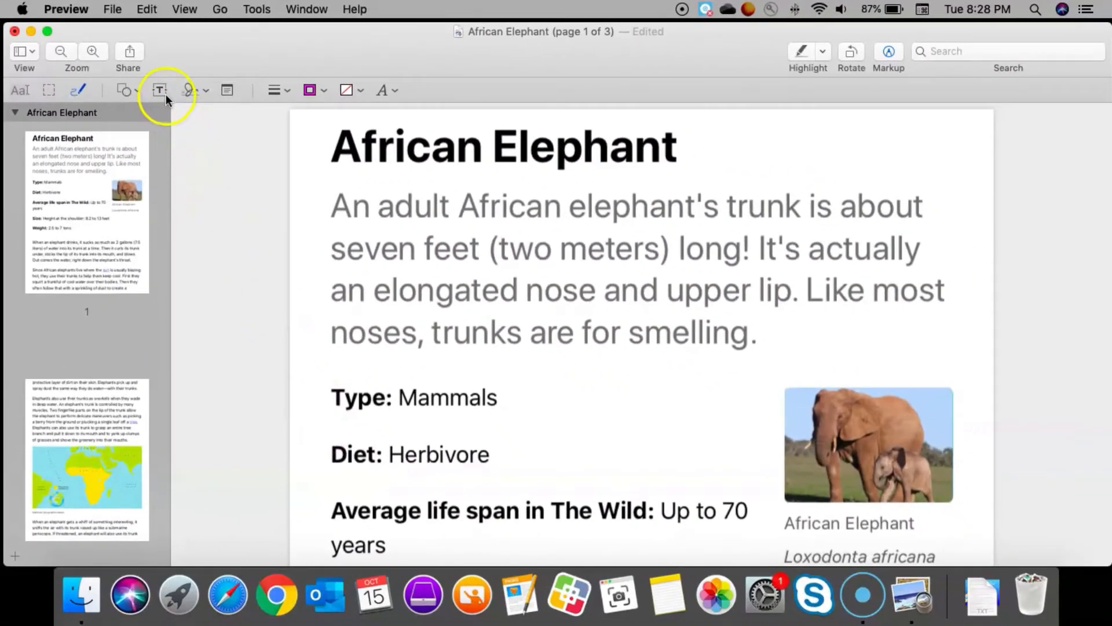
Step: Add a text box reading "This is about the trunk." and place it directly below the intro paragraph, above the elephant photo
{"action": "left_click", "coordinate": [162, 91]}
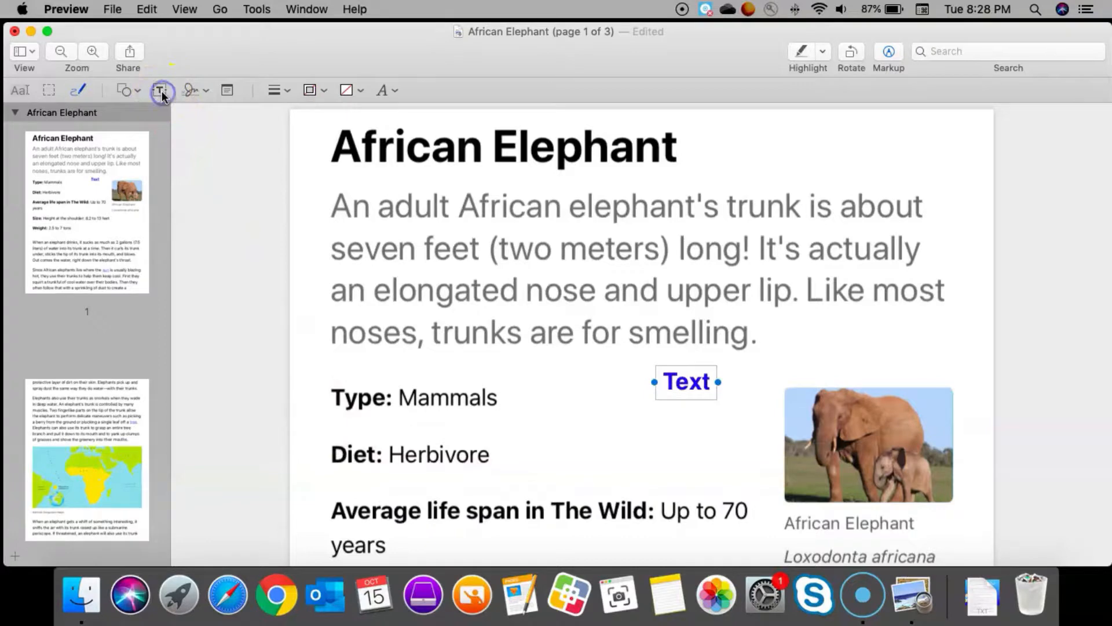
{"action": "double_click", "coordinate": [671, 381]}
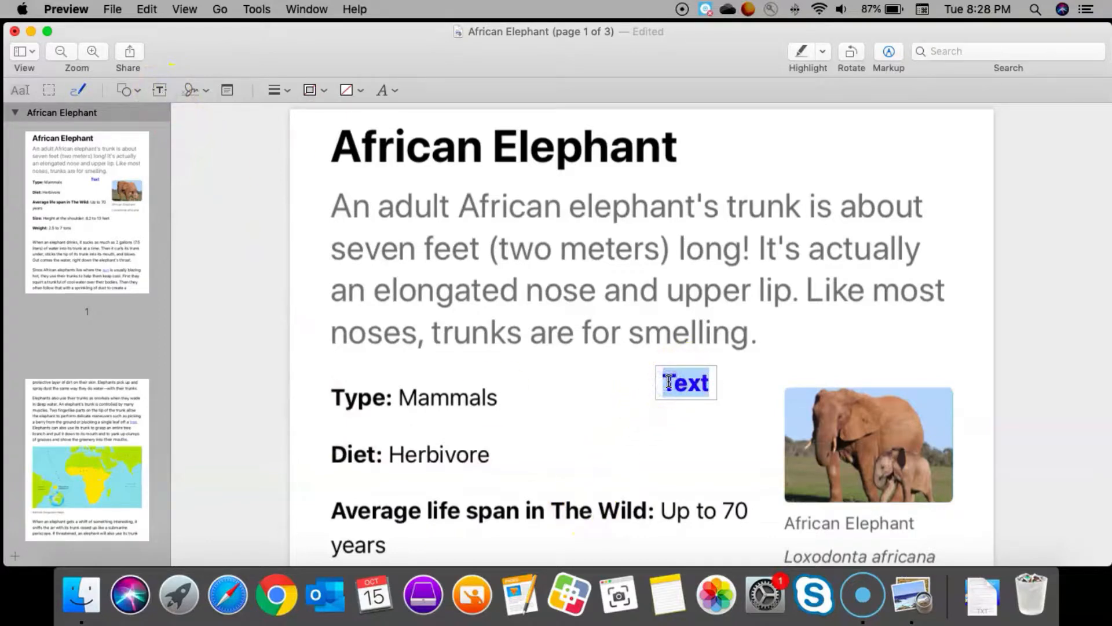
{"action": "type", "text": "This is about"}
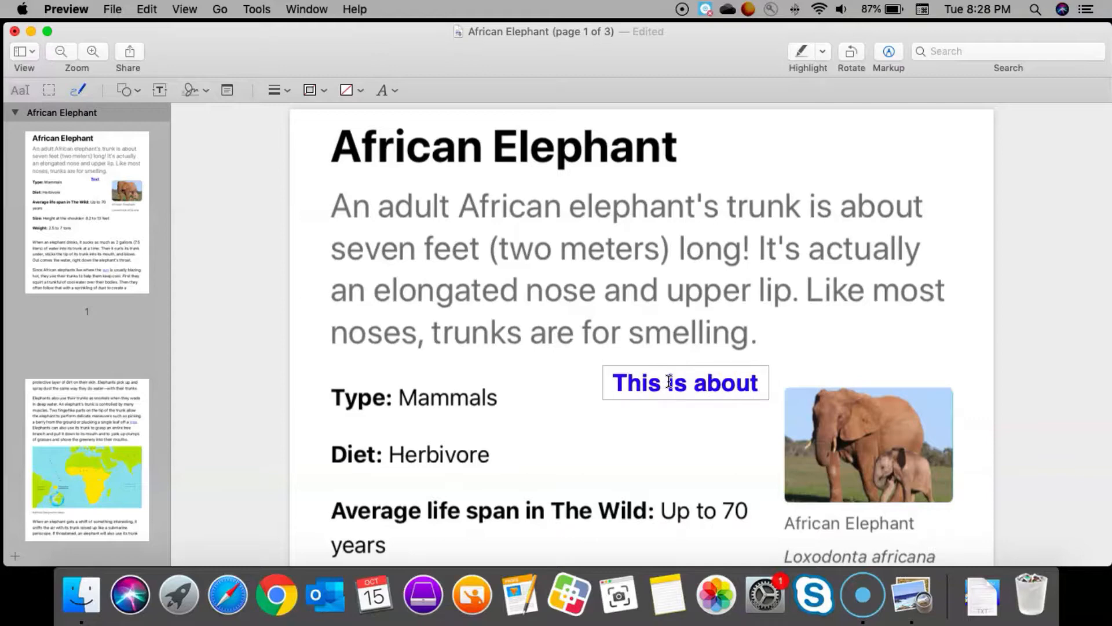
{"action": "type", "text": " the trunk"}
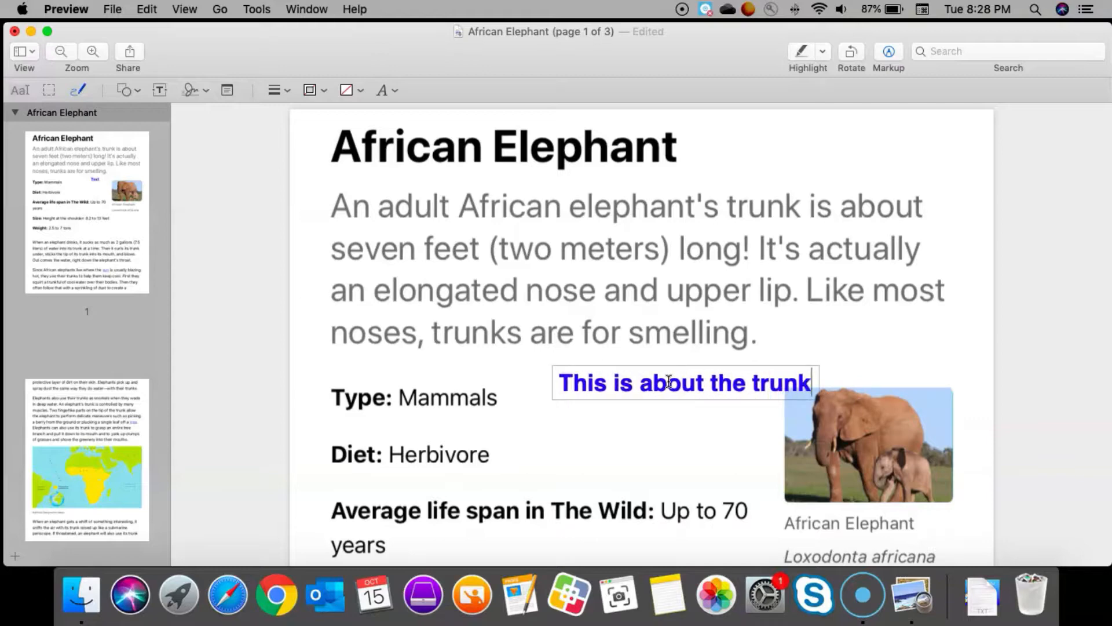
{"action": "type", "text": "."}
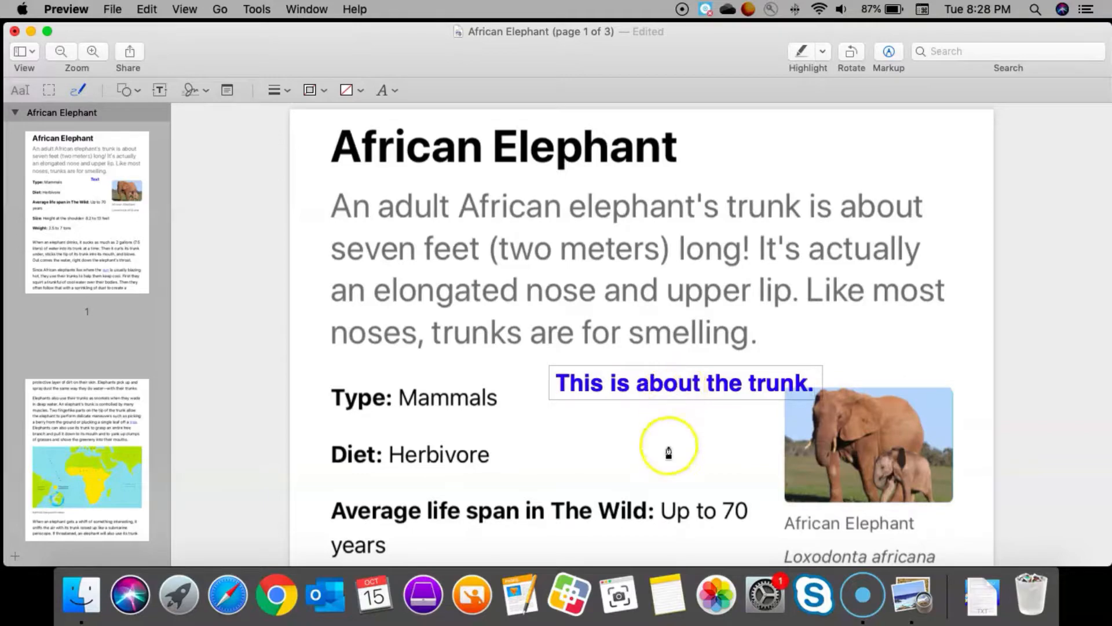
{"action": "left_click_drag", "start_coordinate": [644, 381], "coordinate": [589, 364]}
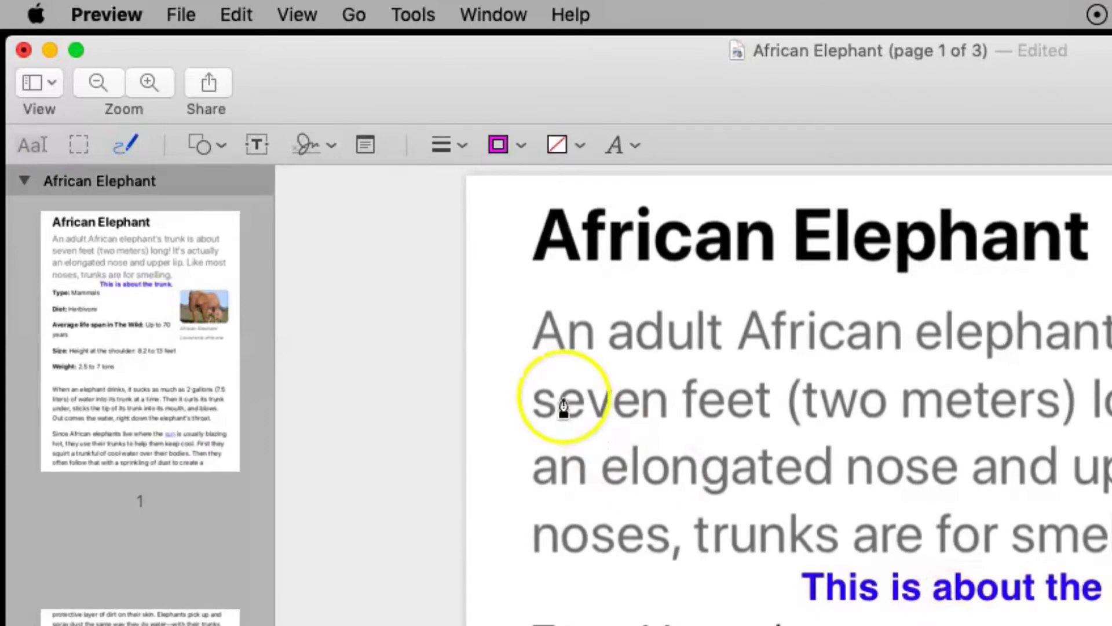
Step: Format the "This is about the trunk." text as red, bold and 41 pt
{"action": "triple_click", "coordinate": [818, 597]}
{"action": "left_click", "coordinate": [636, 149]}
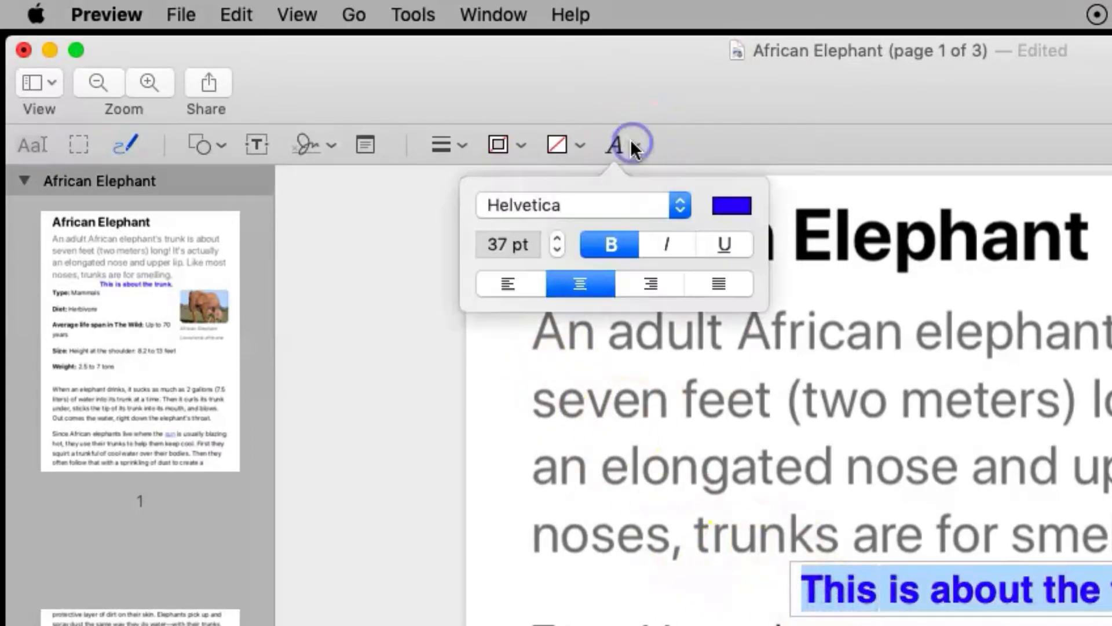
{"action": "left_click", "coordinate": [736, 205]}
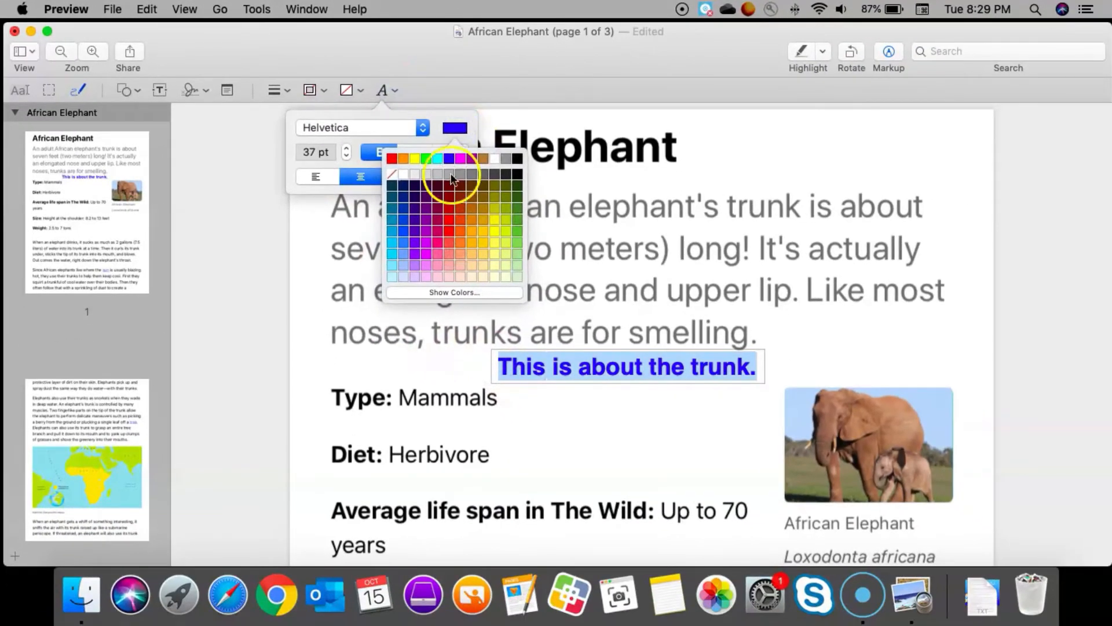
{"action": "left_click", "coordinate": [450, 215]}
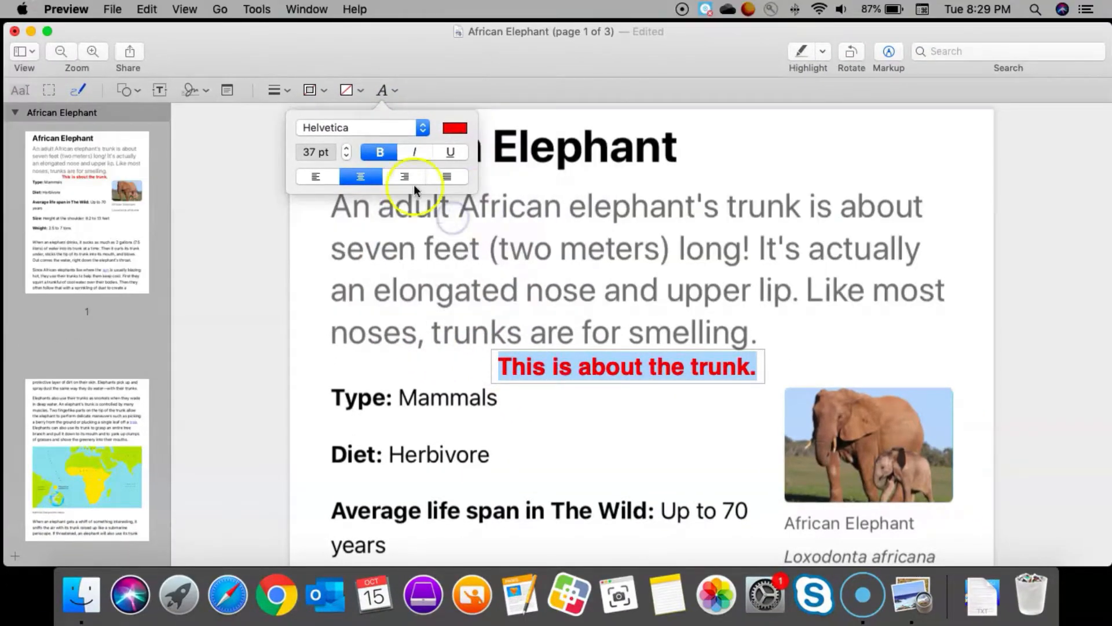
{"action": "left_click", "coordinate": [385, 152]}
{"action": "left_click", "coordinate": [384, 152]}
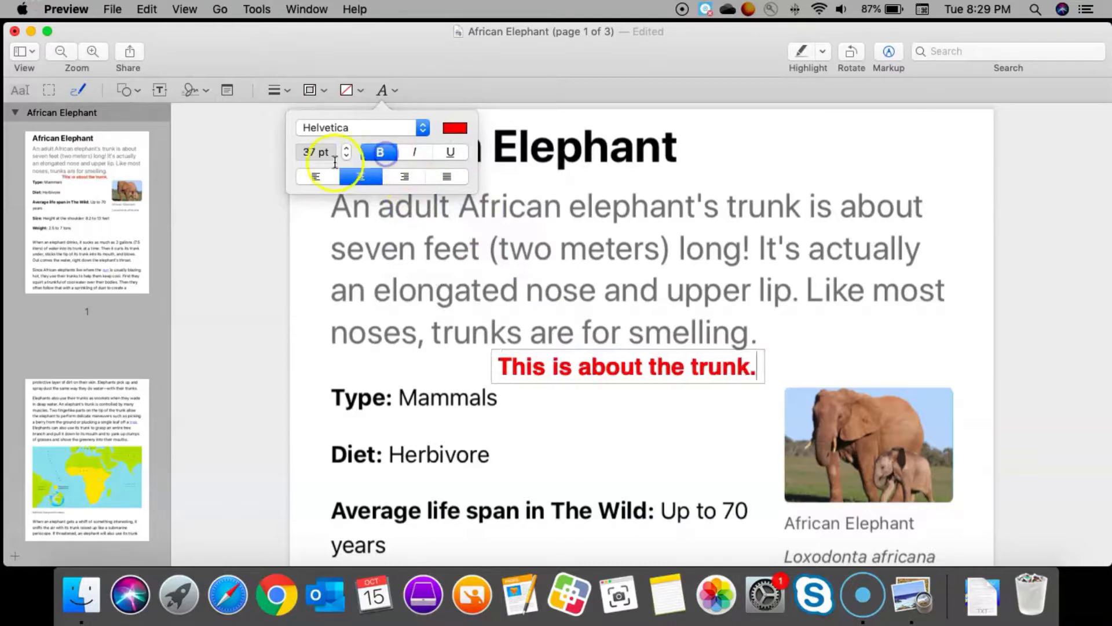
{"action": "left_click", "coordinate": [345, 148]}
{"action": "left_click", "coordinate": [346, 148]}
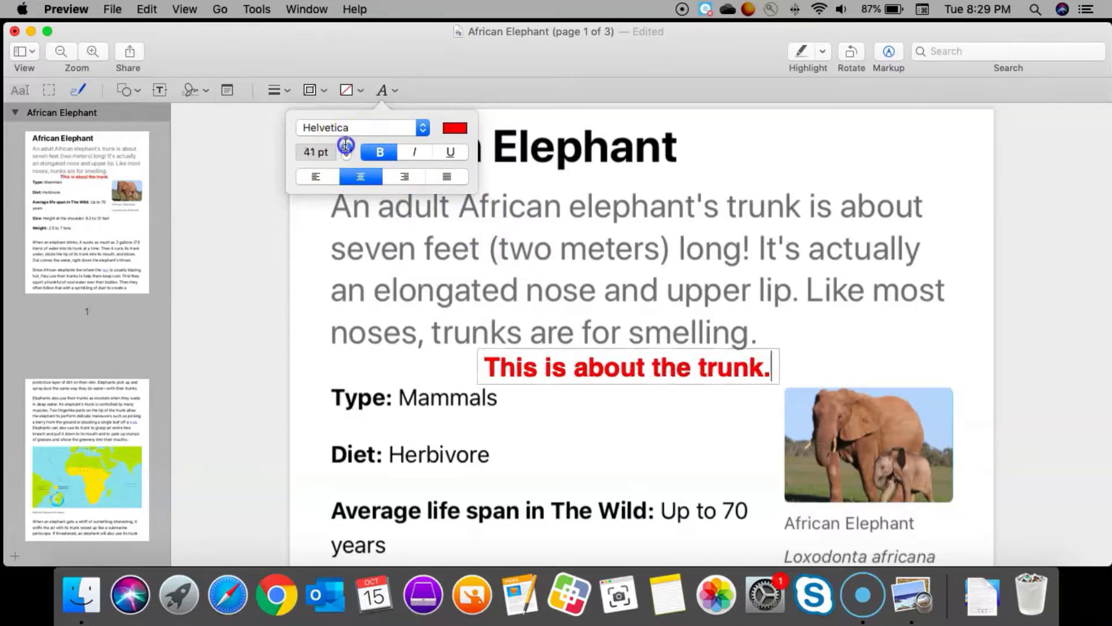
{"action": "left_click", "coordinate": [305, 293]}
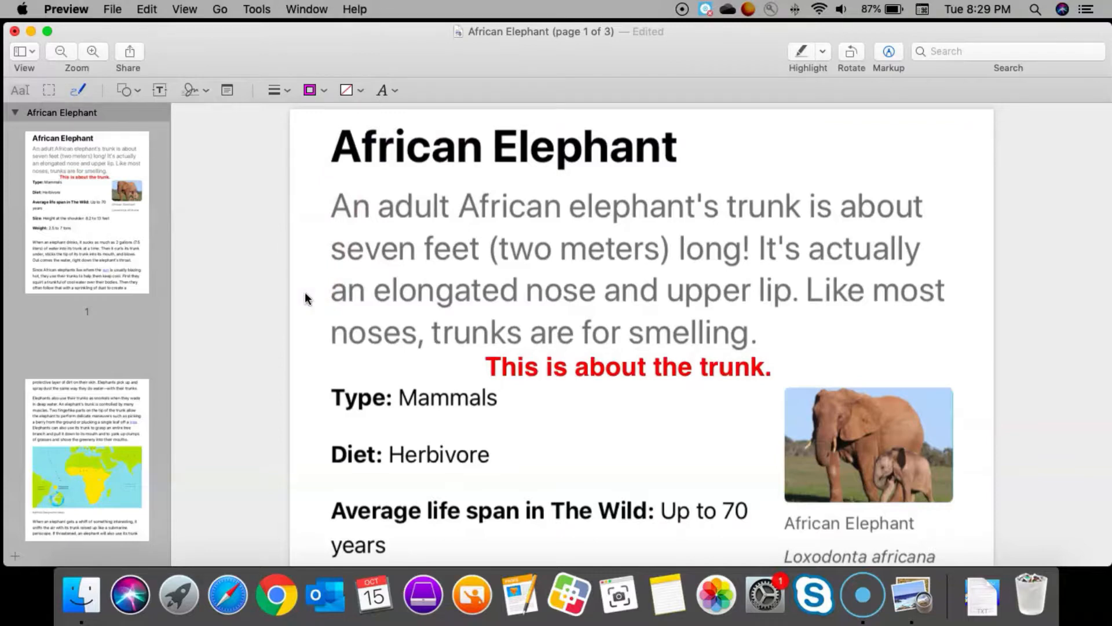
{"action": "left_click", "coordinate": [217, 282]}
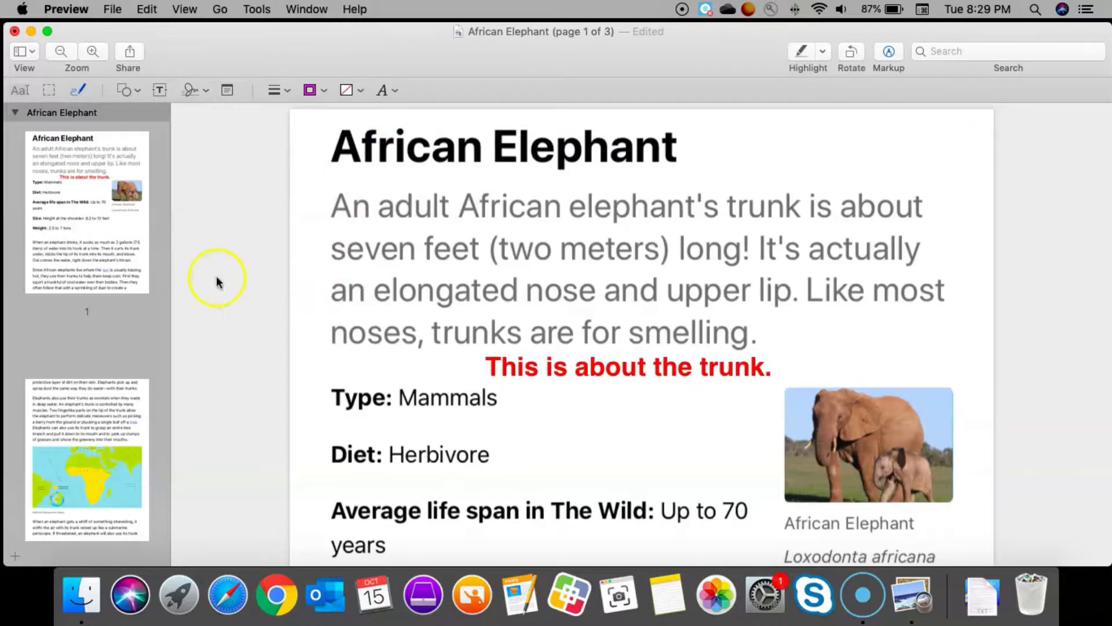
Step: Give the "This is about the trunk." text box a light blue border
{"action": "left_click", "coordinate": [548, 373]}
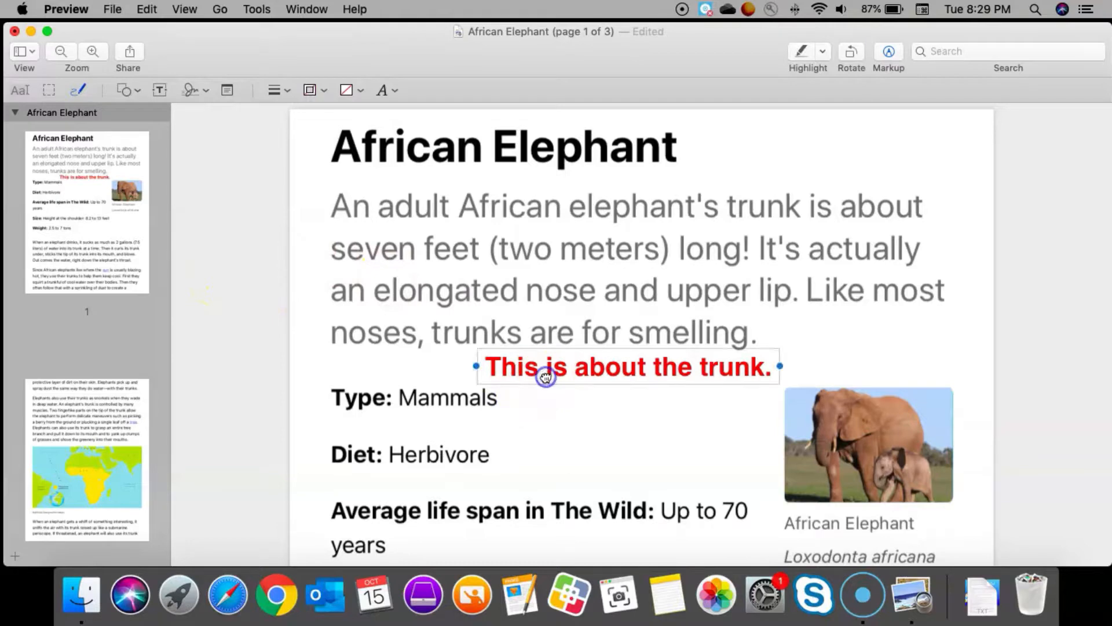
{"action": "left_click", "coordinate": [320, 92]}
{"action": "left_click_drag", "start_coordinate": [306, 126], "coordinate": [255, 216]}
{"action": "left_click", "coordinate": [323, 366]}
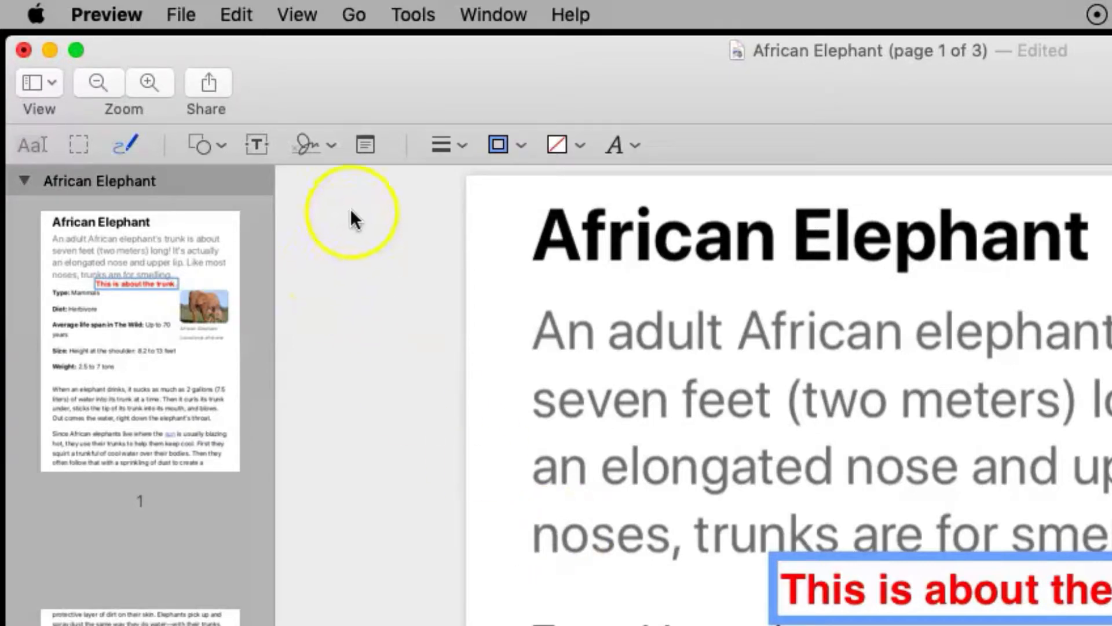
Step: Add a yellow note beside the "Diet: Herbivore" line containing the text "Elephants are mammals."
{"action": "left_click", "coordinate": [364, 146]}
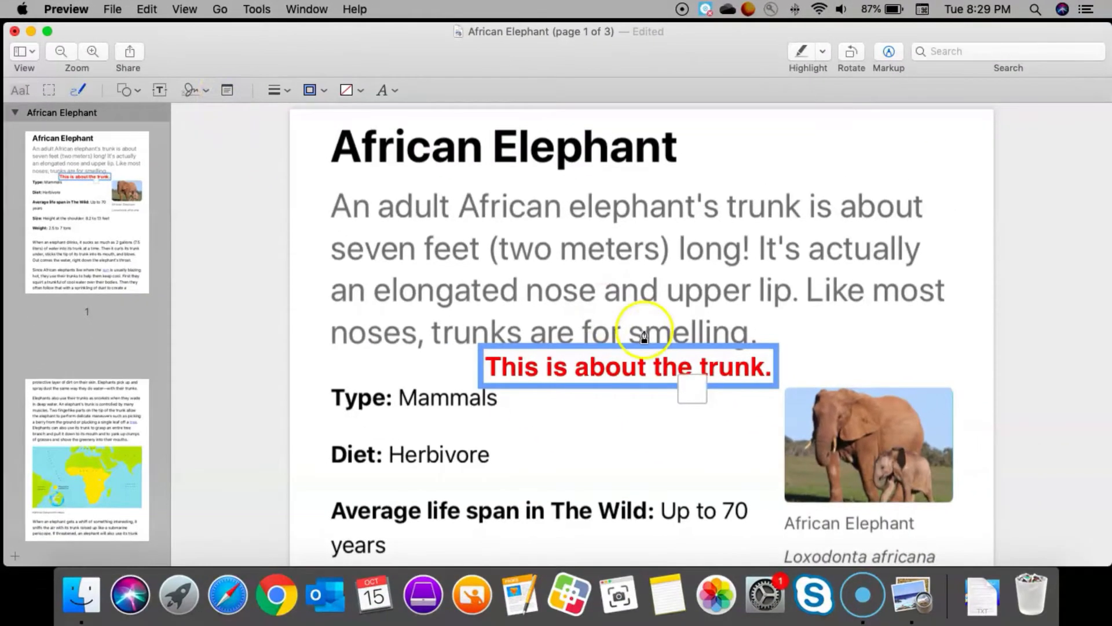
{"action": "left_click_drag", "start_coordinate": [778, 447], "coordinate": [686, 512]}
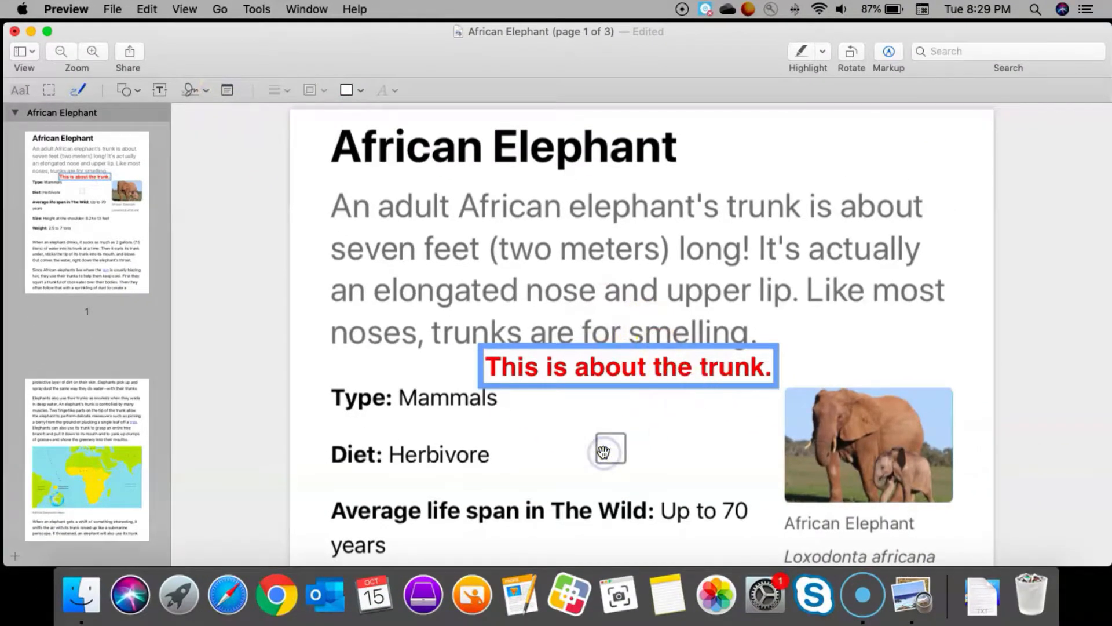
{"action": "left_click", "coordinate": [361, 91]}
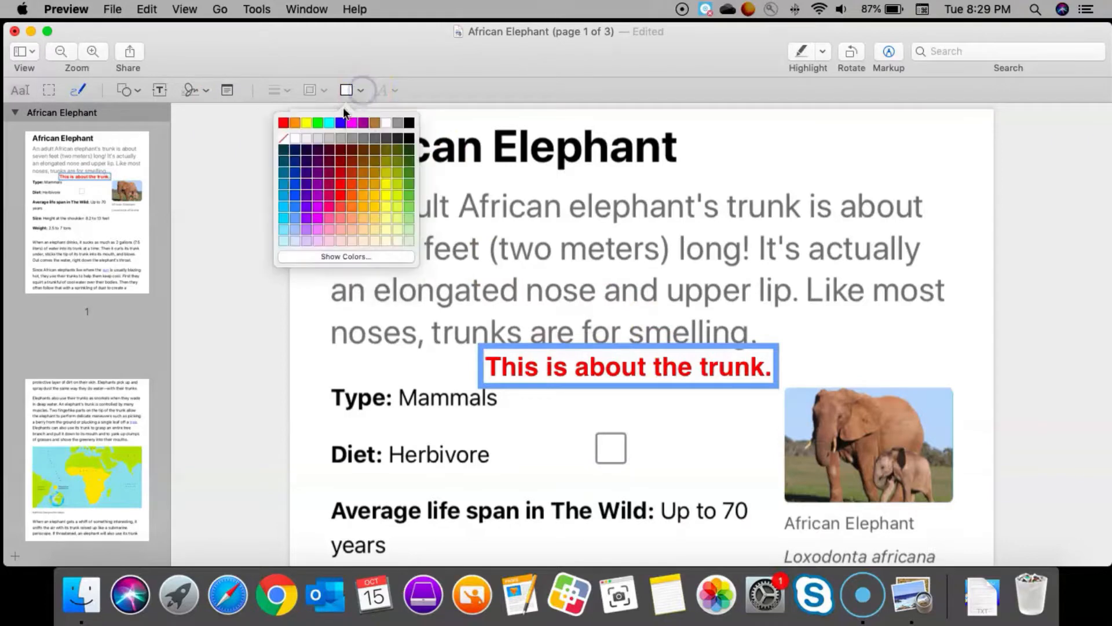
{"action": "left_click", "coordinate": [310, 117]}
{"action": "left_click", "coordinate": [604, 436]}
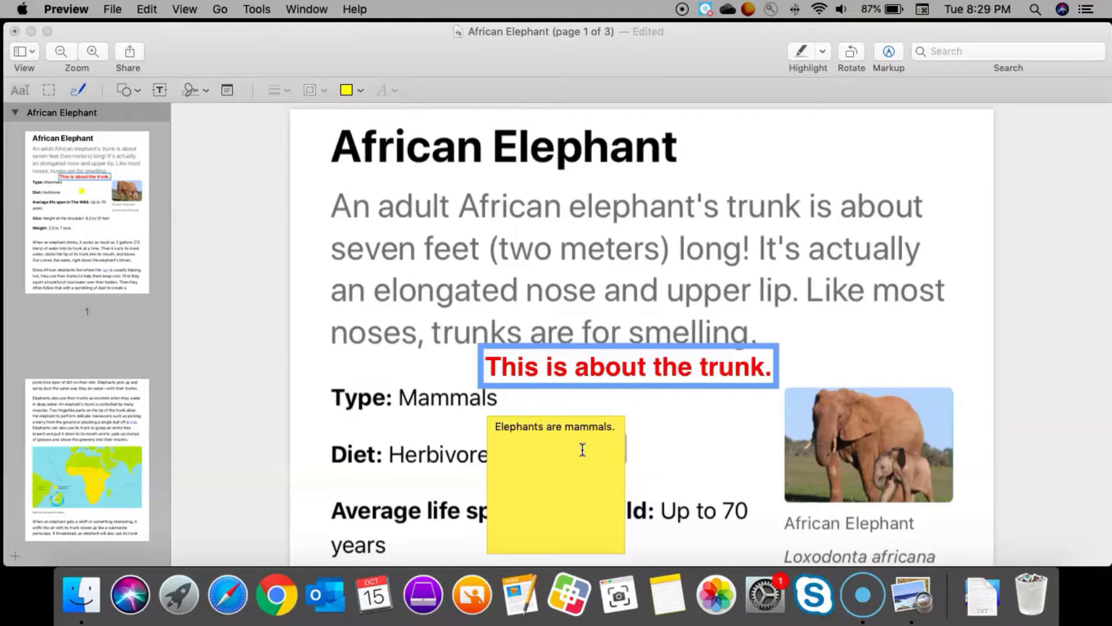
{"action": "left_click", "coordinate": [403, 442]}
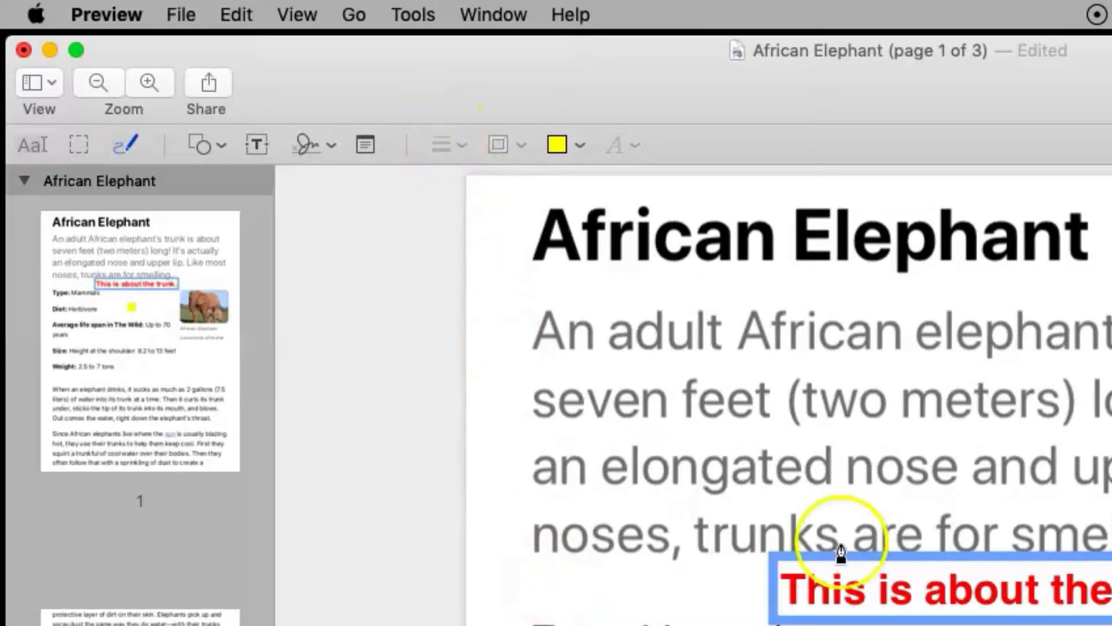
Step: Show the line thickness and line style options for the "This is about the trunk." text box
{"action": "left_click", "coordinate": [887, 588]}
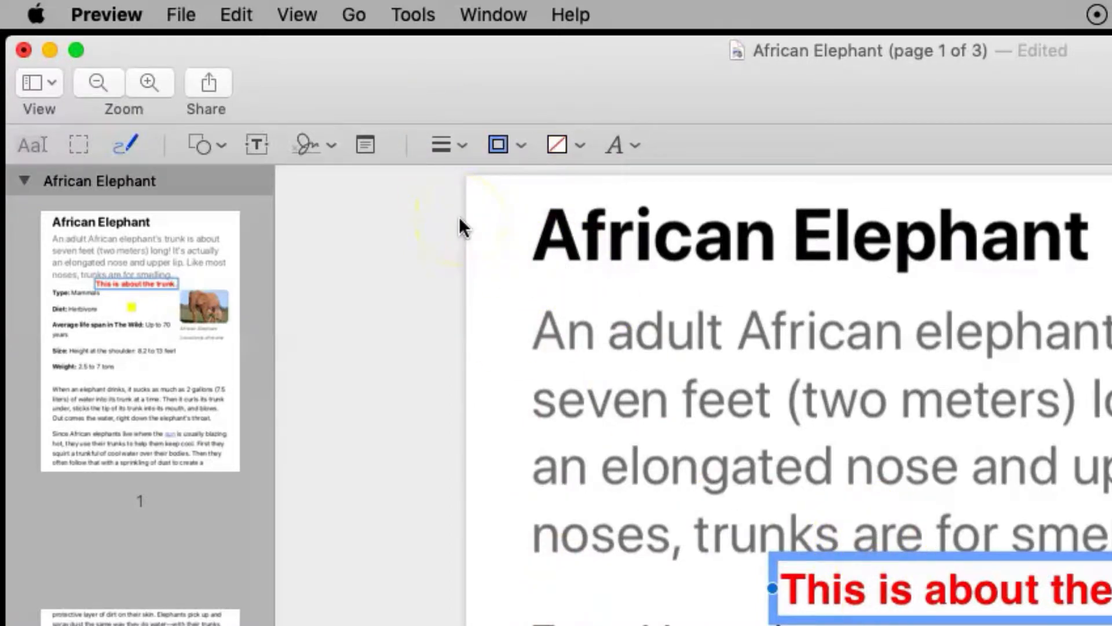
{"action": "left_click", "coordinate": [462, 145]}
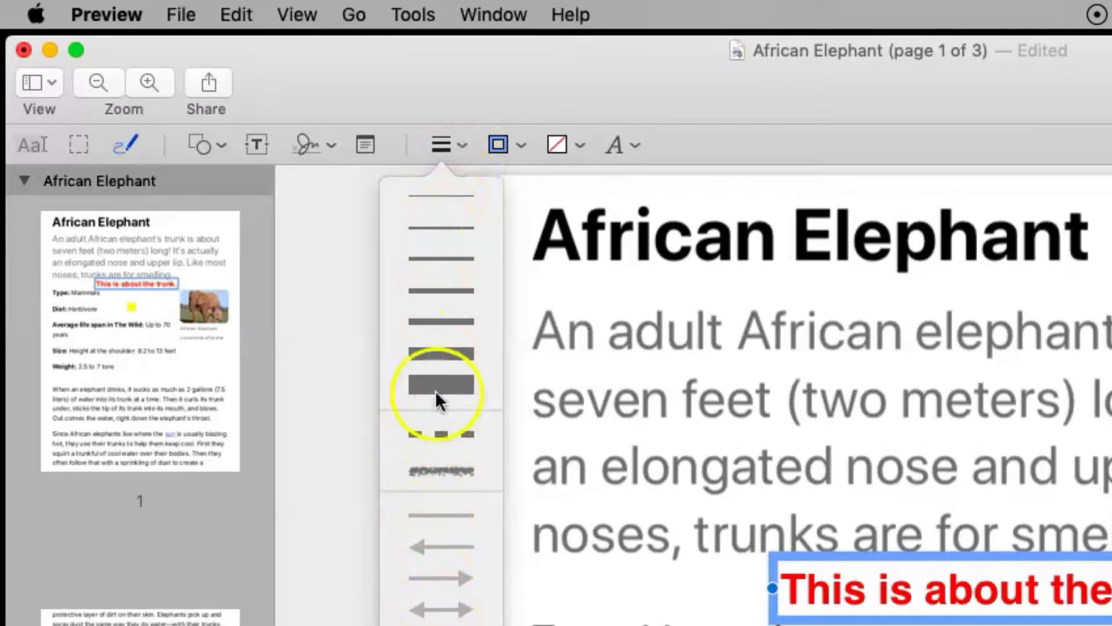
{"action": "left_click", "coordinate": [518, 249]}
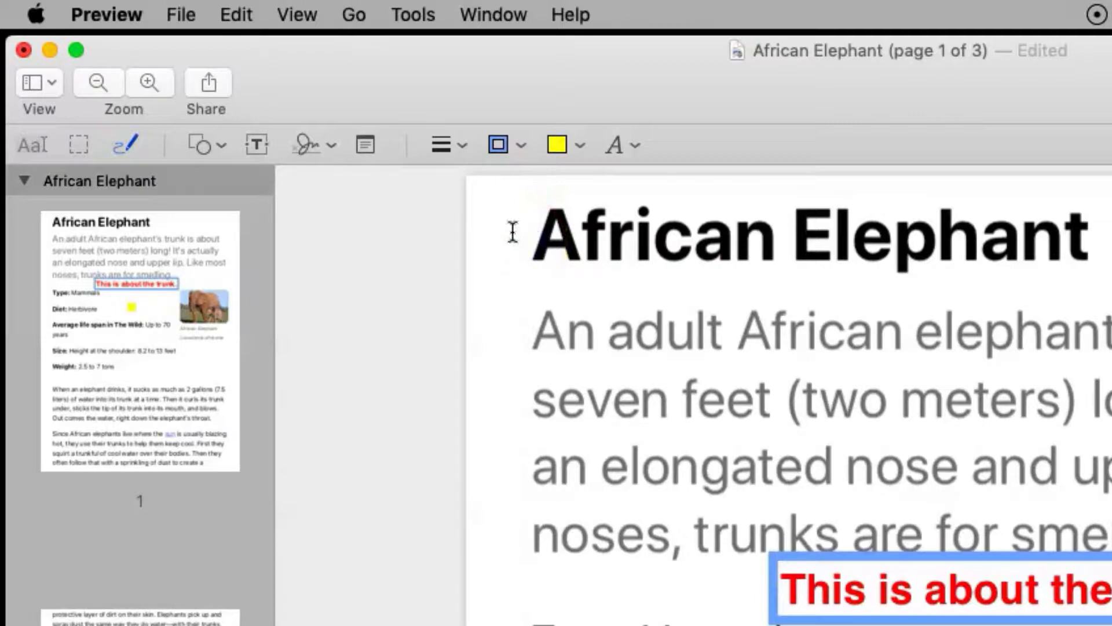
Step: Set the border colour to magenta with no annotation selected and bring up the border colour choices again
{"action": "left_click", "coordinate": [520, 145]}
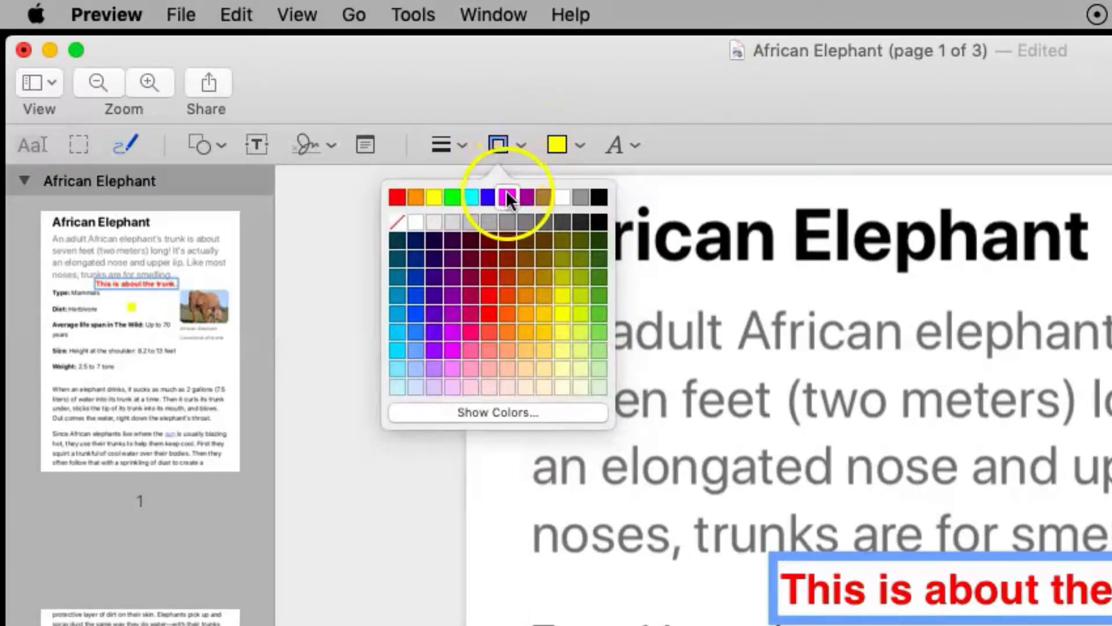
{"action": "left_click", "coordinate": [508, 198]}
{"action": "left_click", "coordinate": [522, 141]}
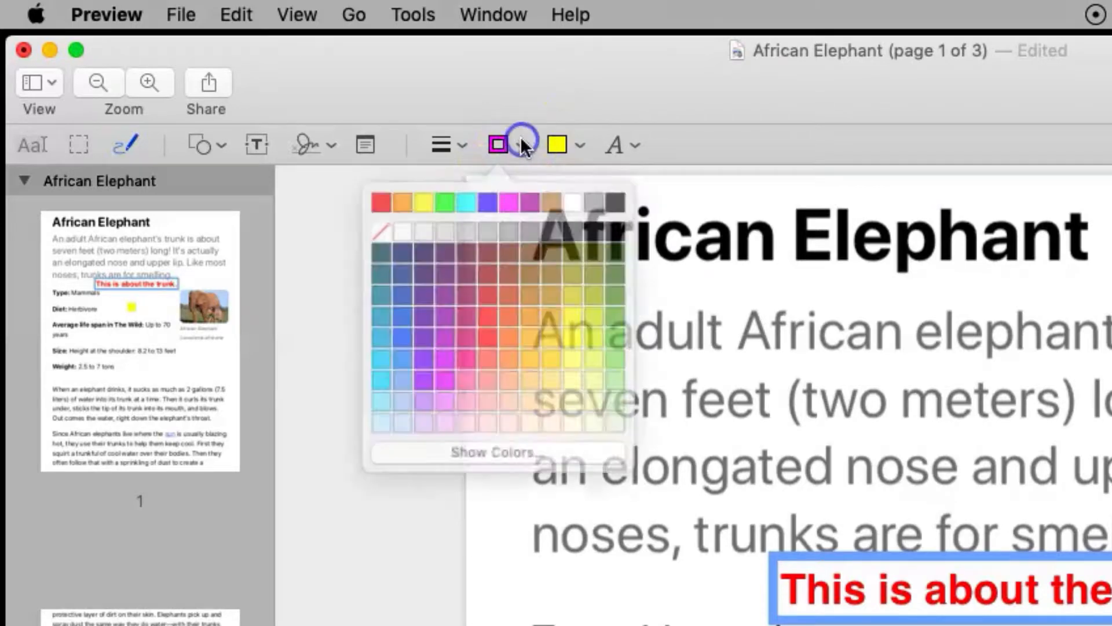
{"action": "left_click", "coordinate": [527, 253]}
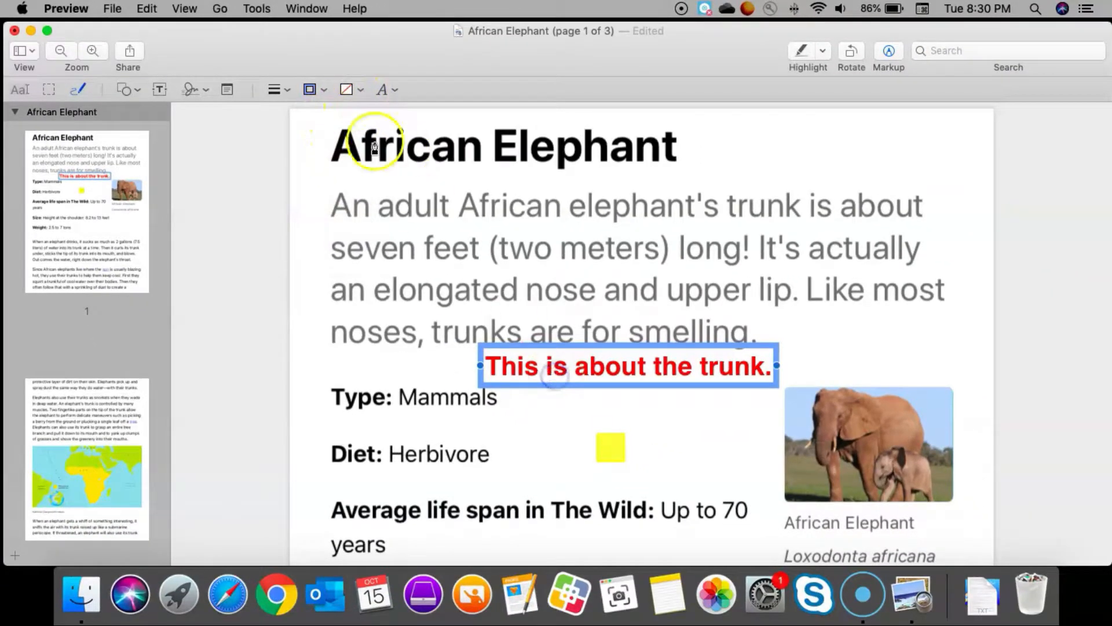
Step: Fill the "This is about the trunk." text box with cyan and show its text style options
{"action": "left_click", "coordinate": [360, 90]}
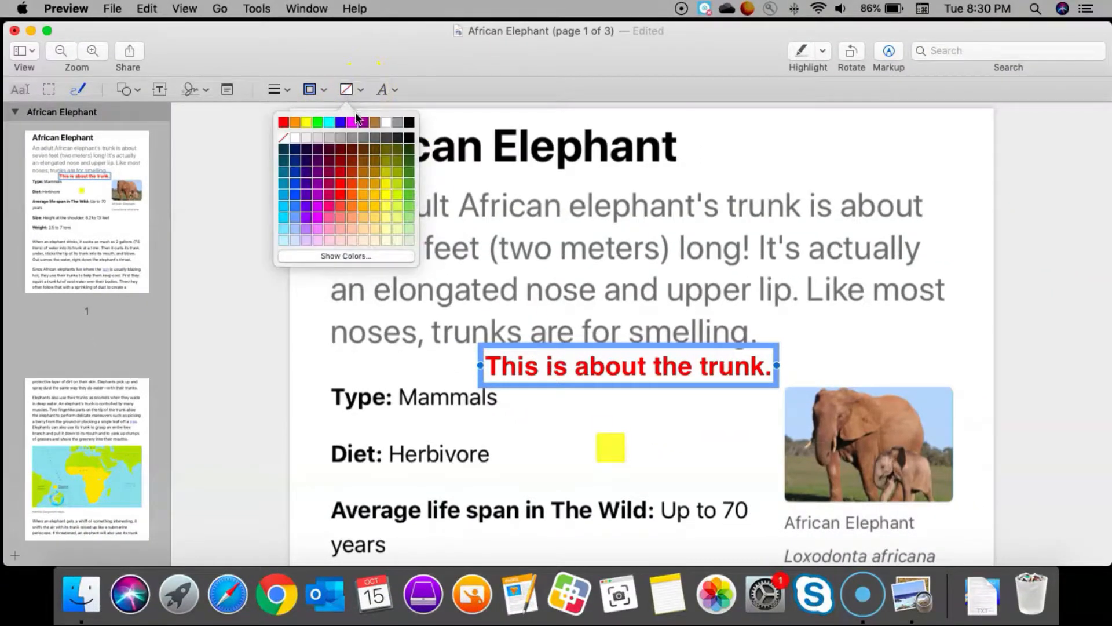
{"action": "left_click", "coordinate": [352, 122]}
{"action": "left_click", "coordinate": [359, 91]}
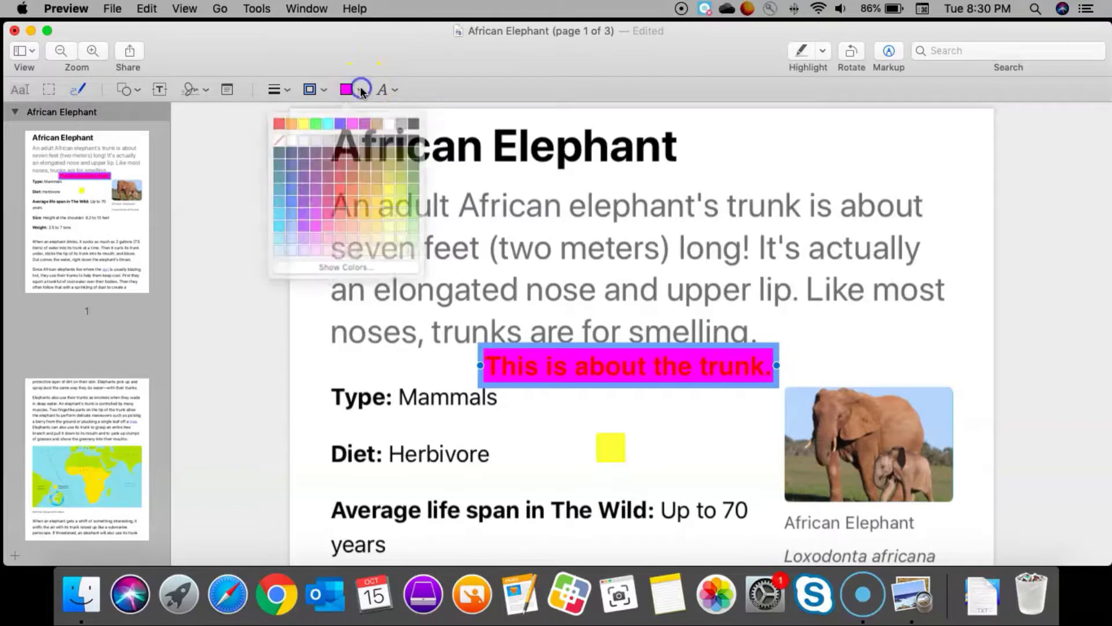
{"action": "left_click", "coordinate": [327, 121]}
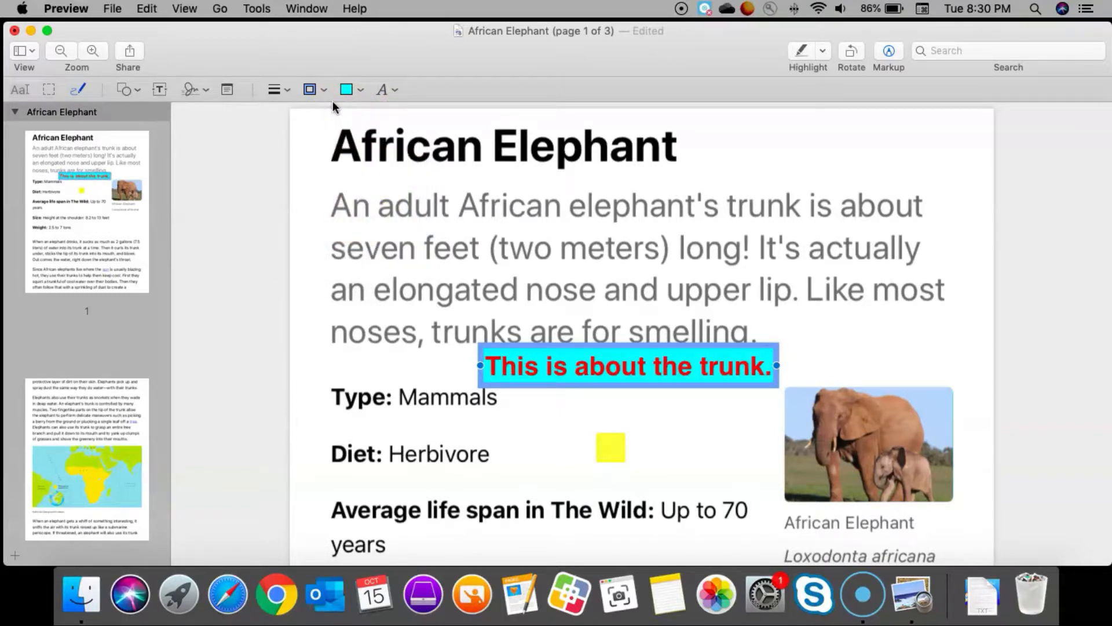
{"action": "left_click", "coordinate": [395, 92]}
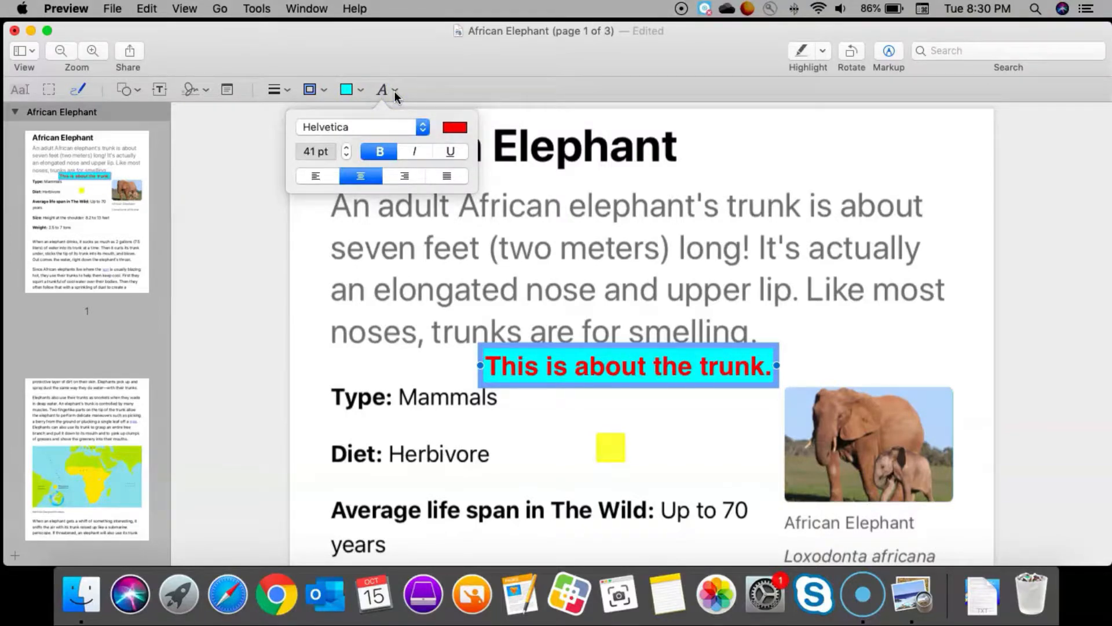
{"action": "left_click", "coordinate": [626, 177]}
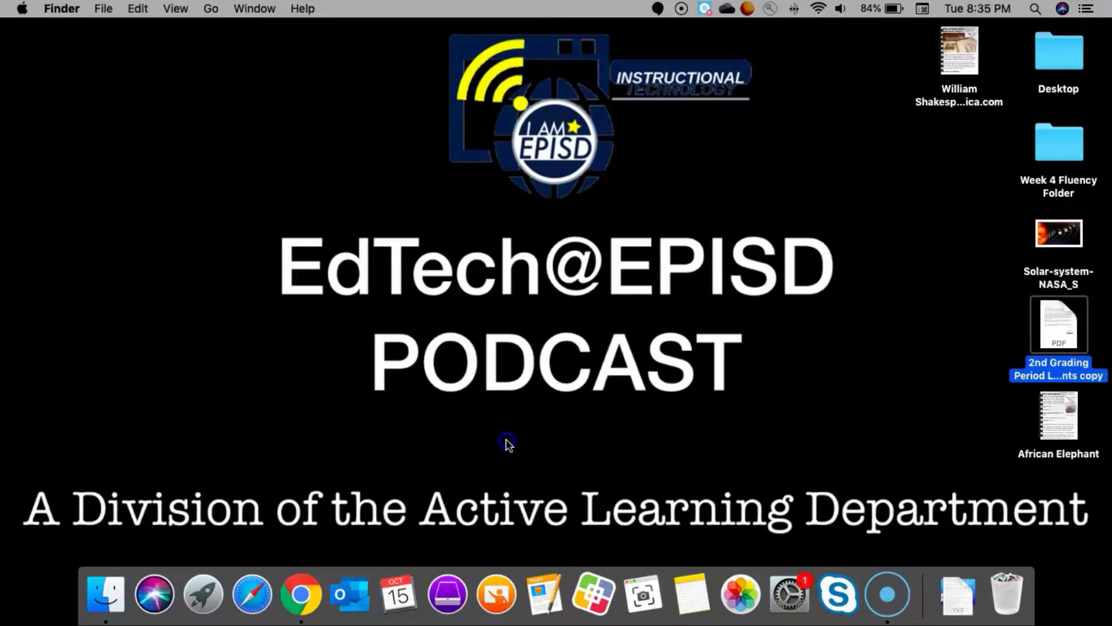
Step: Open the "2nd Grading Period Letter to Parents copy" PDF from the desktop and enlarge its window to the full screen width
{"action": "left_click", "coordinate": [506, 444]}
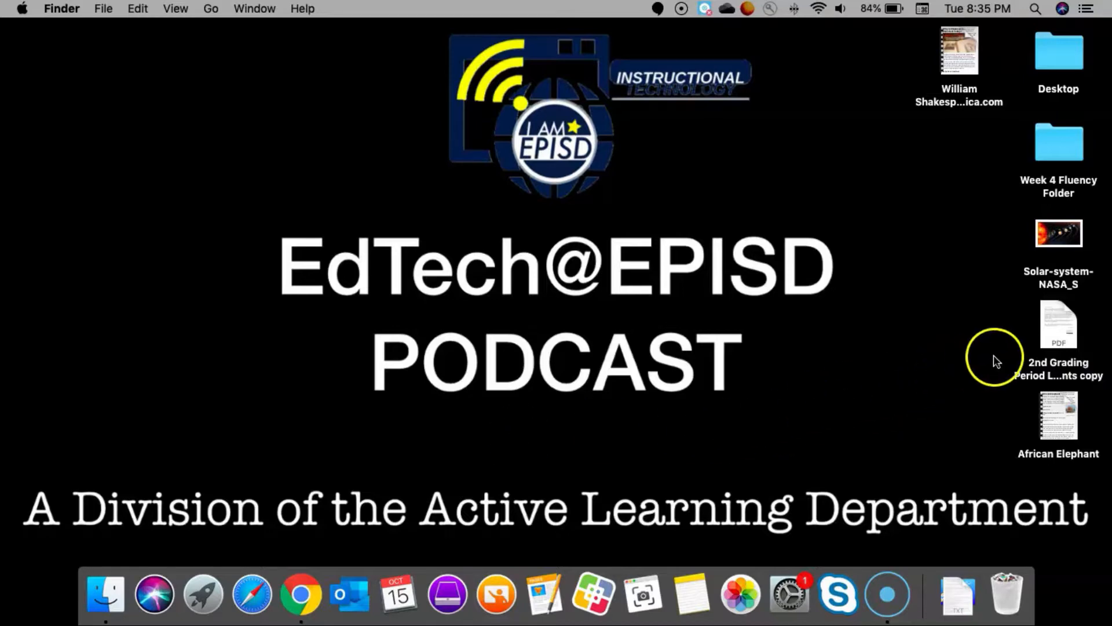
{"action": "double_click", "coordinate": [1052, 330]}
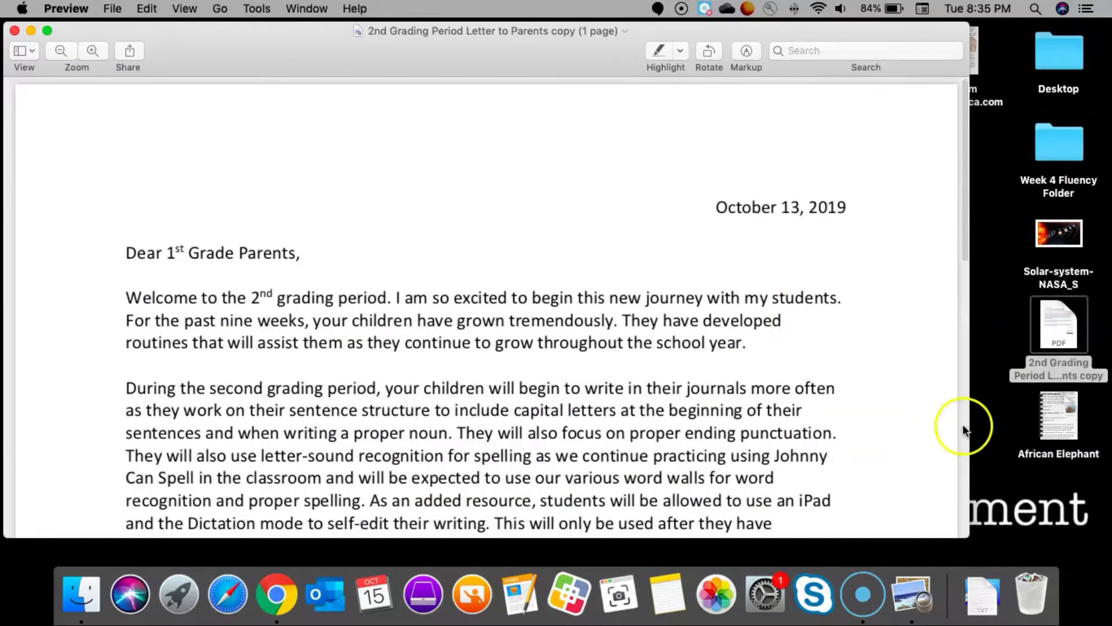
{"action": "left_click_drag", "start_coordinate": [964, 532], "coordinate": [1108, 563]}
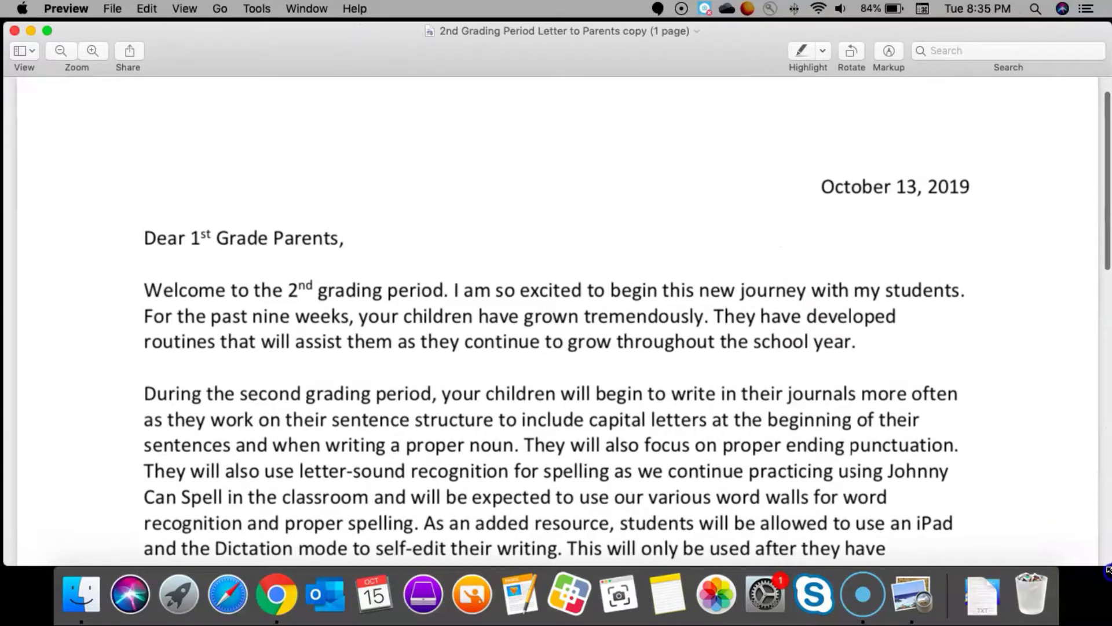
Step: Show the markup tools for the letter and create a signature by capturing the one handwritten on paper with the camera
{"action": "scroll", "coordinate": [833, 480], "scroll_direction": "down", "scroll_amount": 10}
{"action": "scroll", "coordinate": [832, 480], "scroll_direction": "down", "scroll_amount": 5}
{"action": "scroll", "coordinate": [832, 480], "scroll_direction": "up", "scroll_amount": 15}
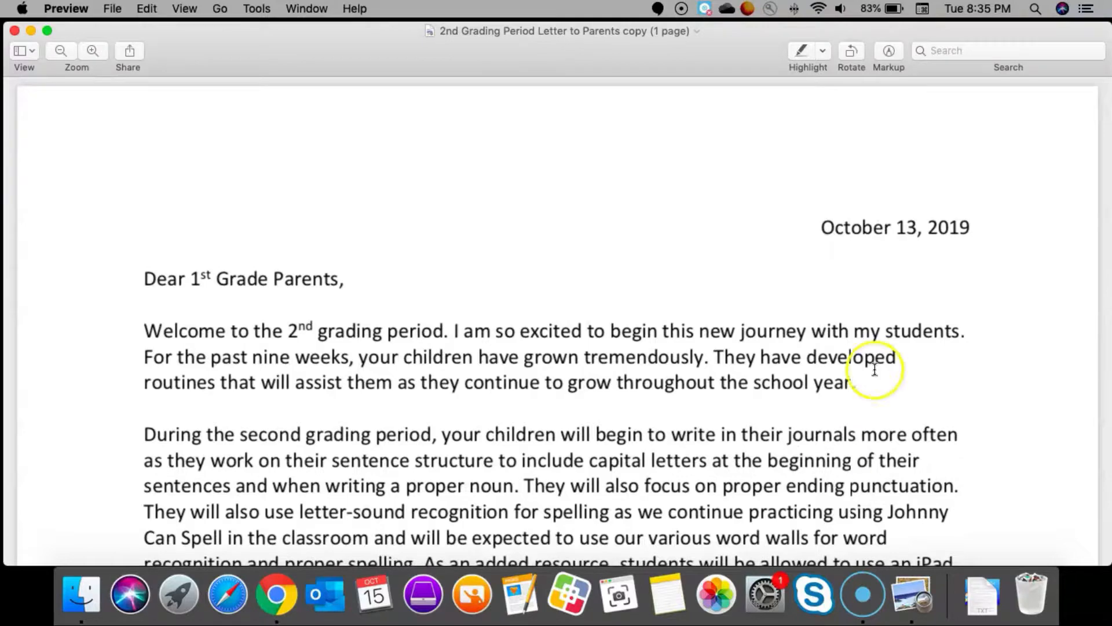
{"action": "left_click", "coordinate": [889, 52]}
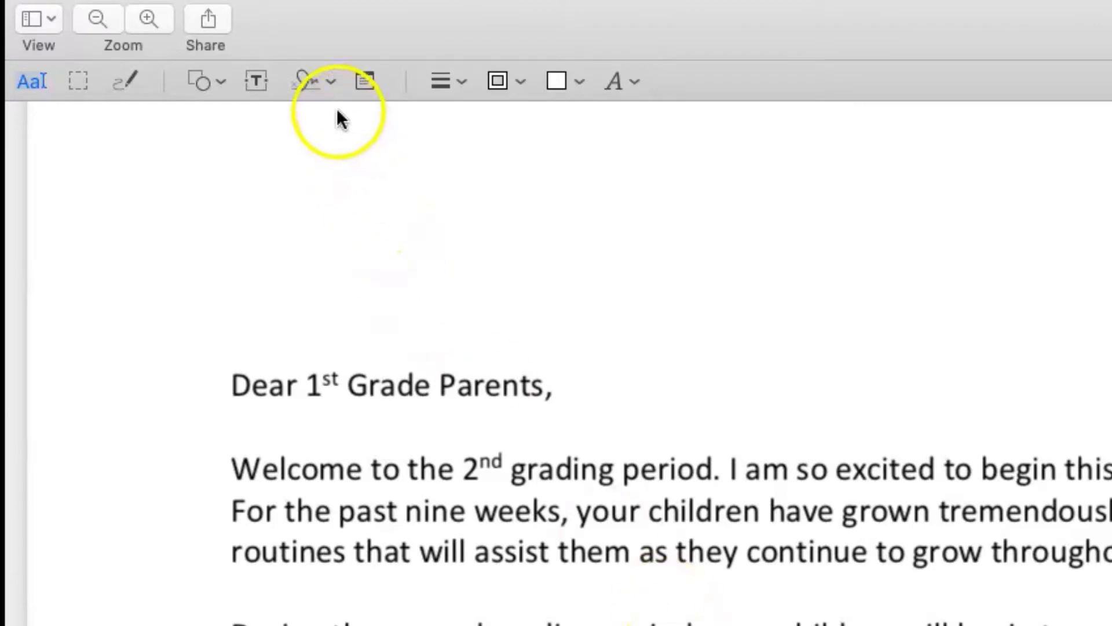
{"action": "left_click", "coordinate": [329, 80]}
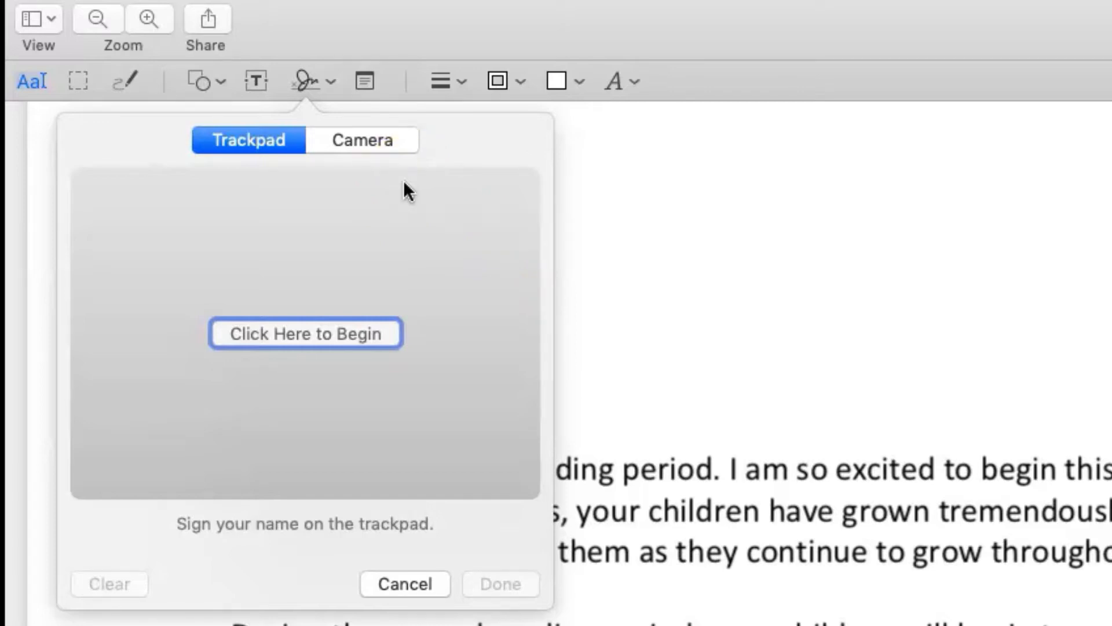
{"action": "left_click", "coordinate": [360, 139]}
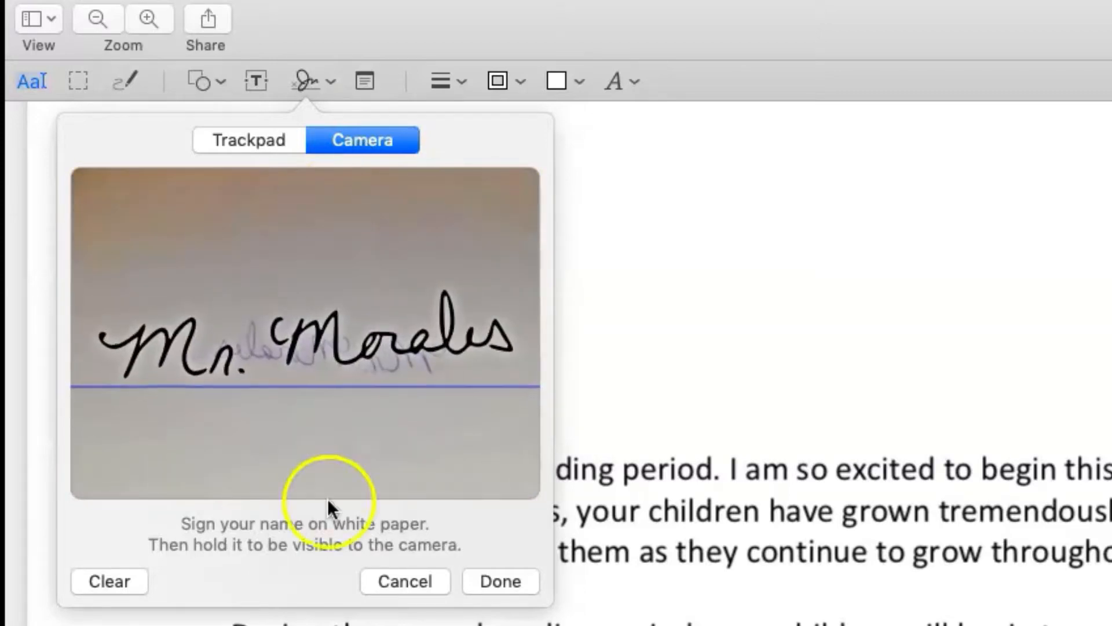
{"action": "left_click", "coordinate": [499, 577]}
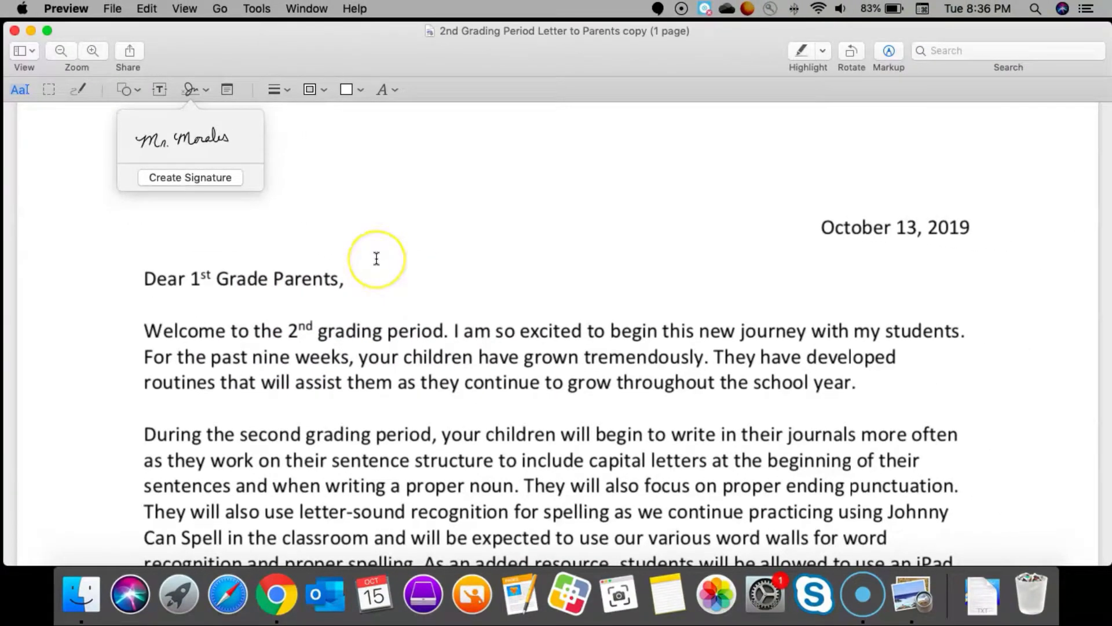
Step: Insert the saved signature into the letter and place it between "Best regards," and the sender's typed name
{"action": "scroll", "coordinate": [377, 258], "scroll_direction": "down", "scroll_amount": 10}
{"action": "scroll", "coordinate": [376, 258], "scroll_direction": "down", "scroll_amount": 6}
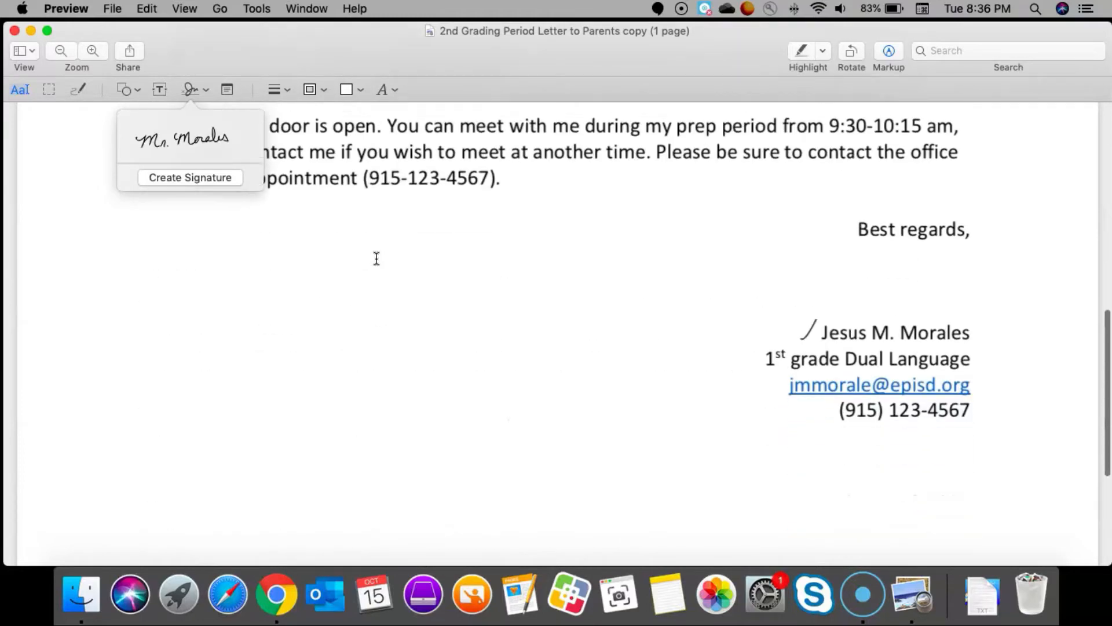
{"action": "left_click", "coordinate": [184, 139]}
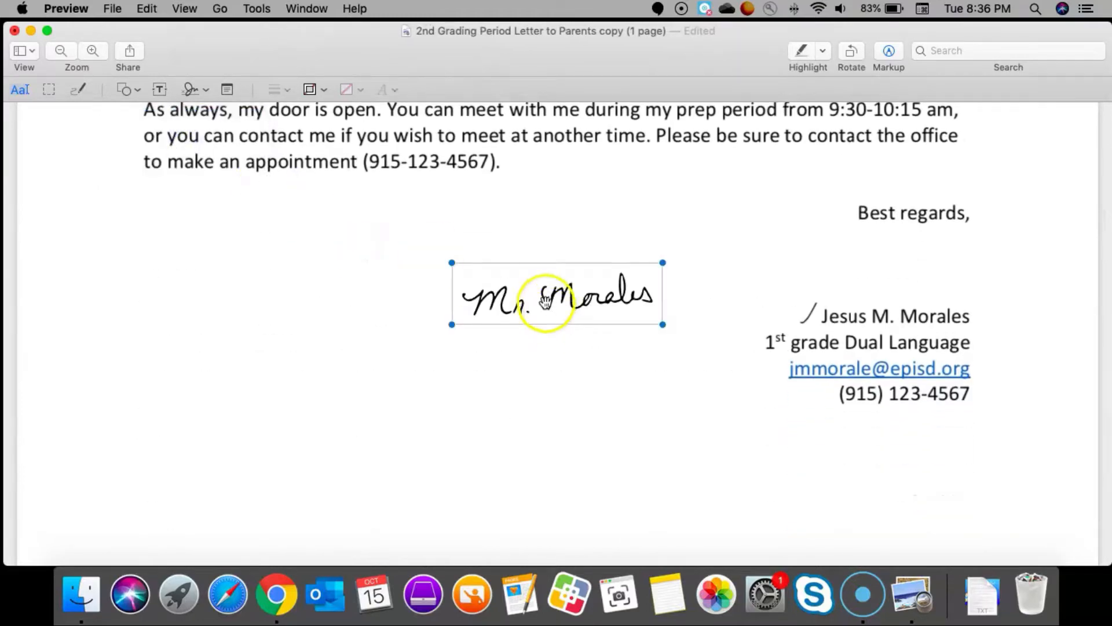
{"action": "left_click_drag", "start_coordinate": [560, 302], "coordinate": [903, 271]}
Step: Show the options for creating another signature and close them without making one
{"action": "left_click", "coordinate": [197, 89]}
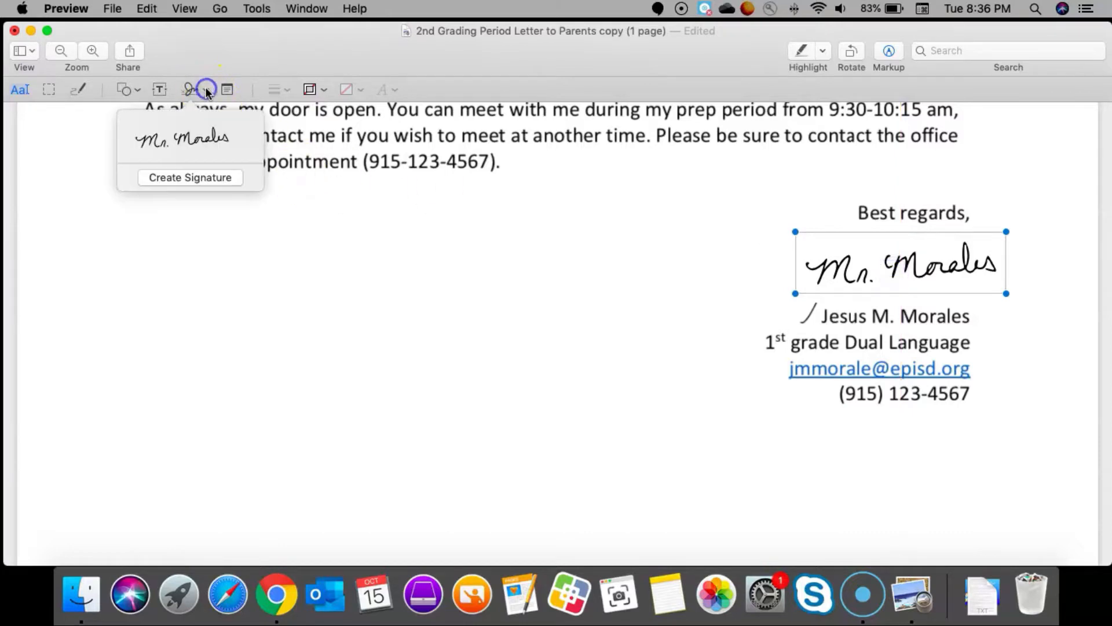
{"action": "left_click", "coordinate": [250, 137]}
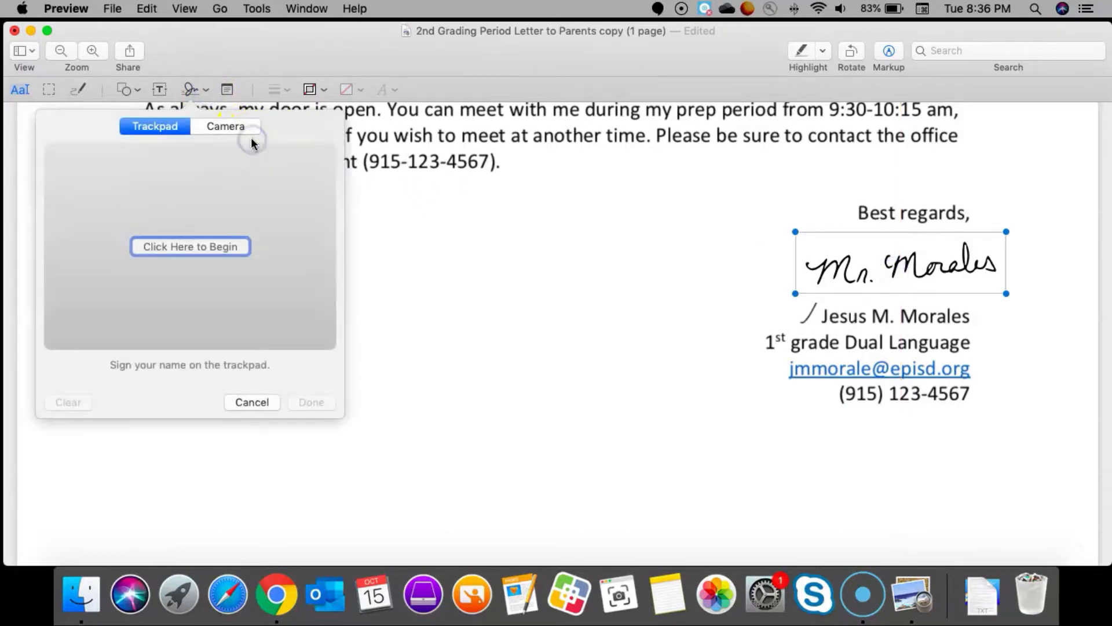
{"action": "left_click", "coordinate": [412, 326]}
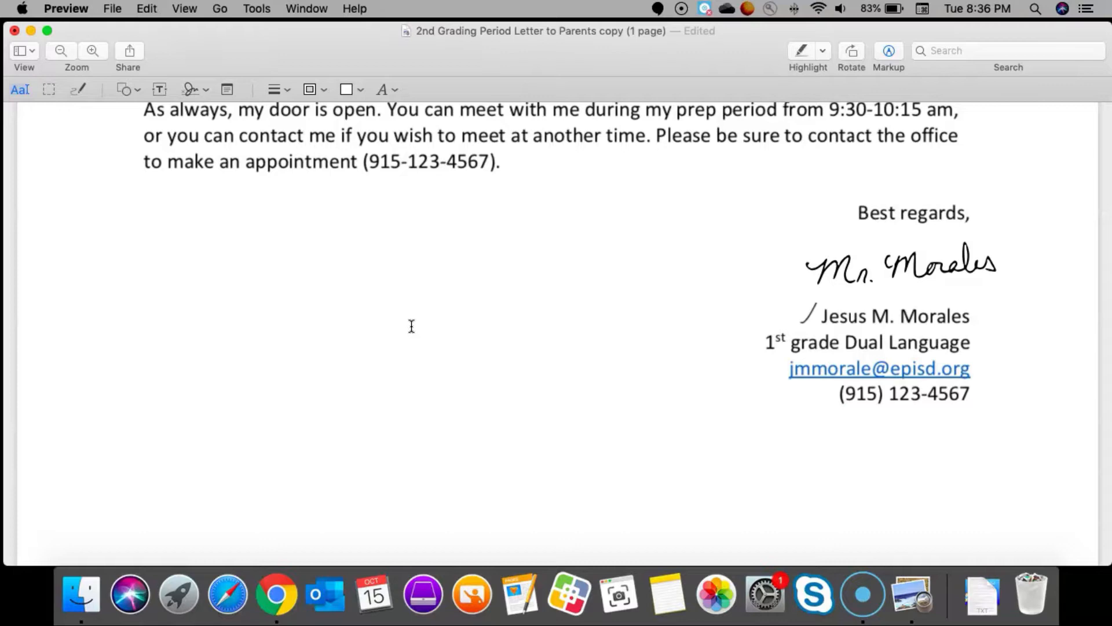
Step: Quit Preview, reverting the letter's changes, and open the Week 4 Fluency Folder from the desktop
{"action": "key", "text": "super+q"}
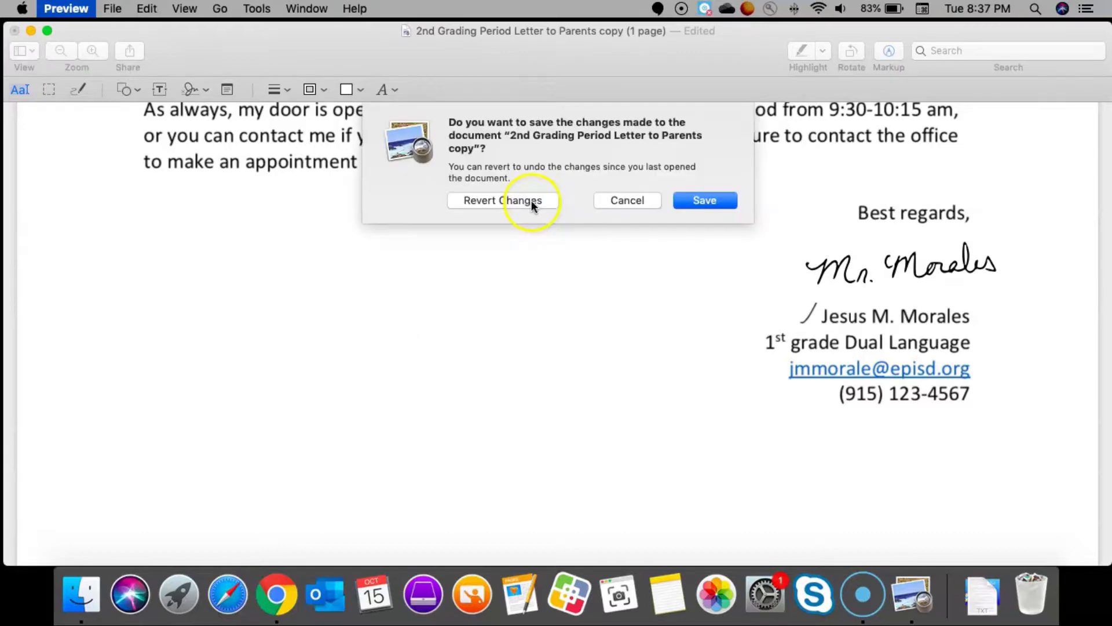
{"action": "left_click", "coordinate": [531, 200]}
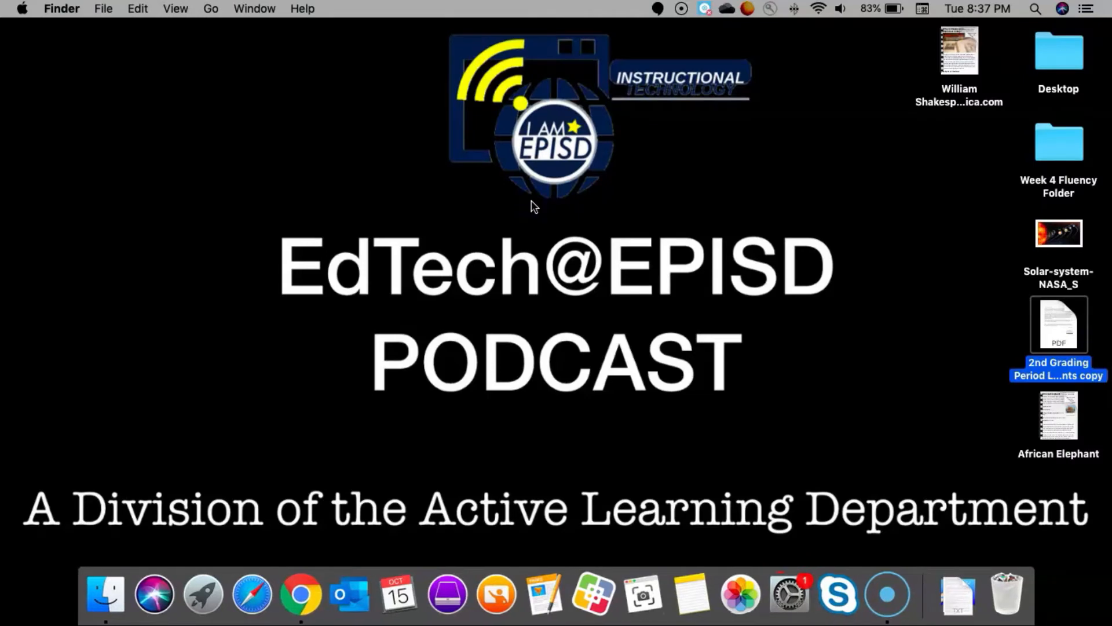
{"action": "left_click", "coordinate": [1051, 152]}
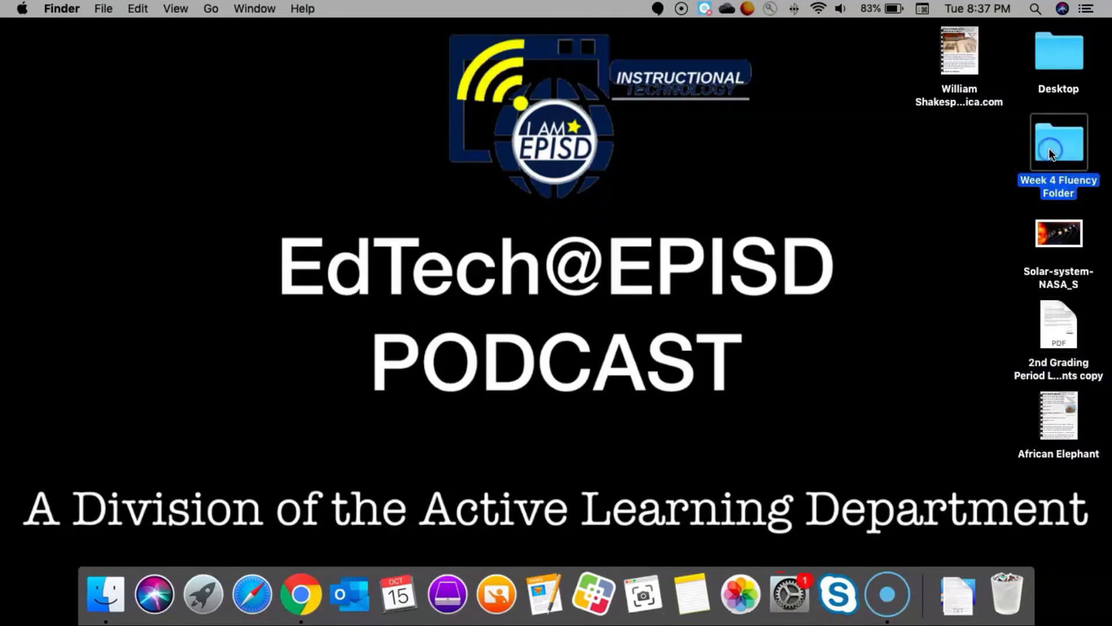
{"action": "double_click", "coordinate": [1052, 154]}
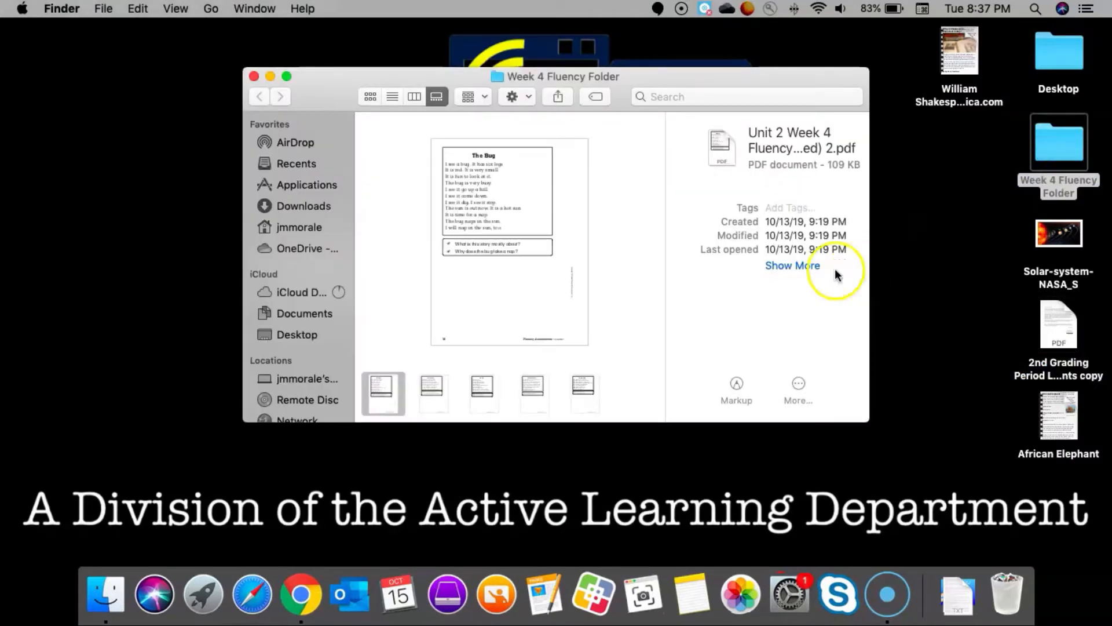
Step: Display the folder's files as a list with full names readable and move the folder window toward the desktop icons
{"action": "left_click", "coordinate": [392, 96]}
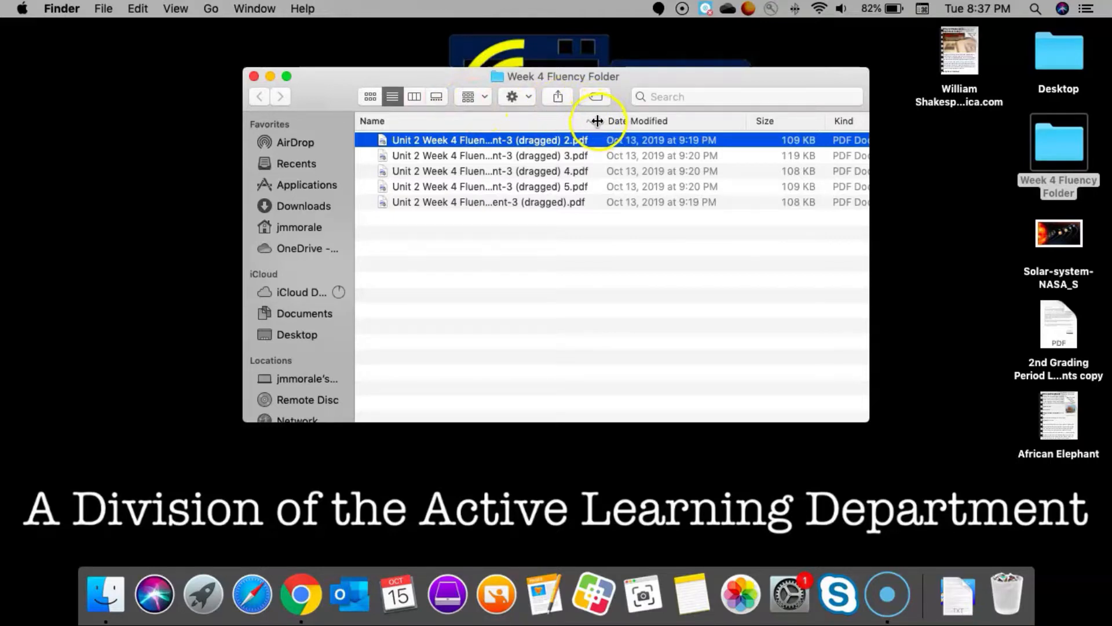
{"action": "left_click_drag", "start_coordinate": [601, 120], "coordinate": [676, 114]}
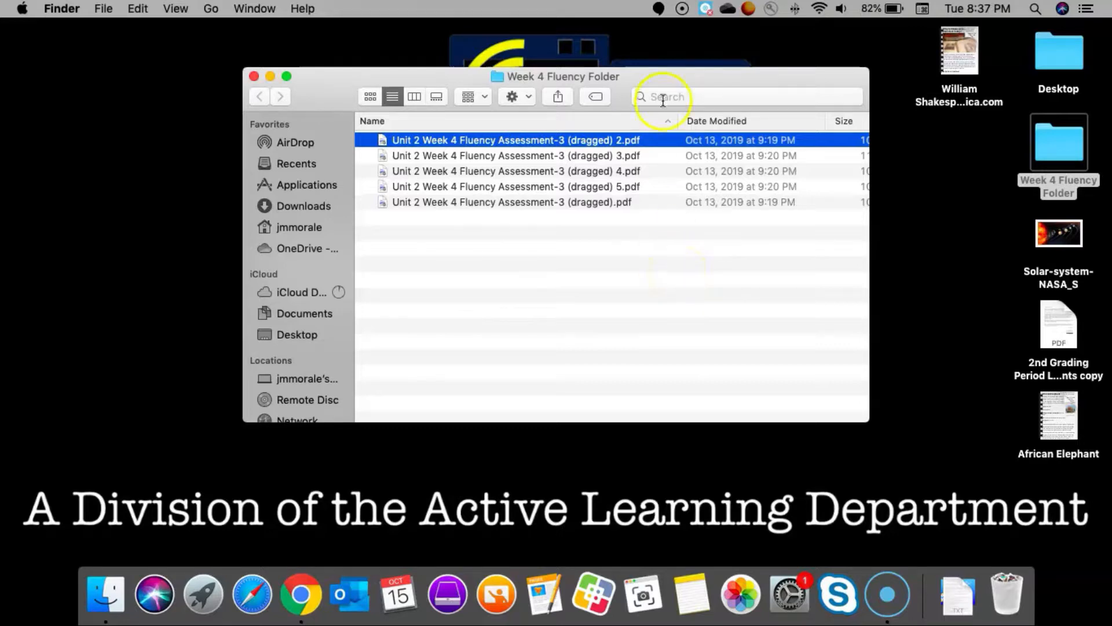
{"action": "left_click_drag", "start_coordinate": [660, 86], "coordinate": [903, 83]}
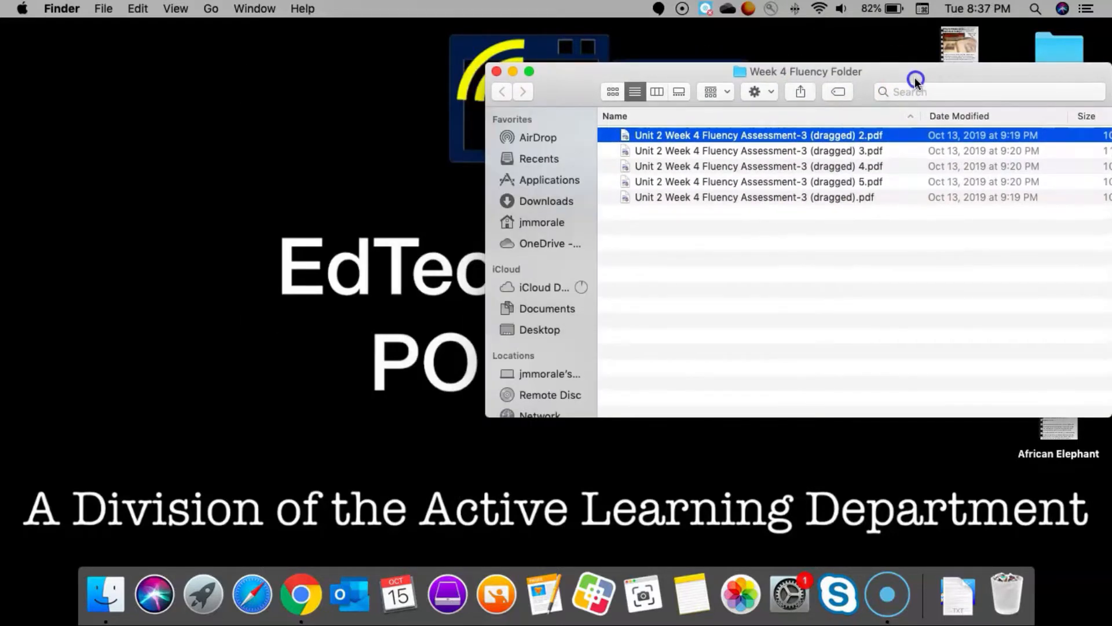
Step: Open "Unit 2 Week 4 Fluency Assessment-3 (dragged).pdf" and show its page thumbnails in the sidebar
{"action": "double_click", "coordinate": [770, 198]}
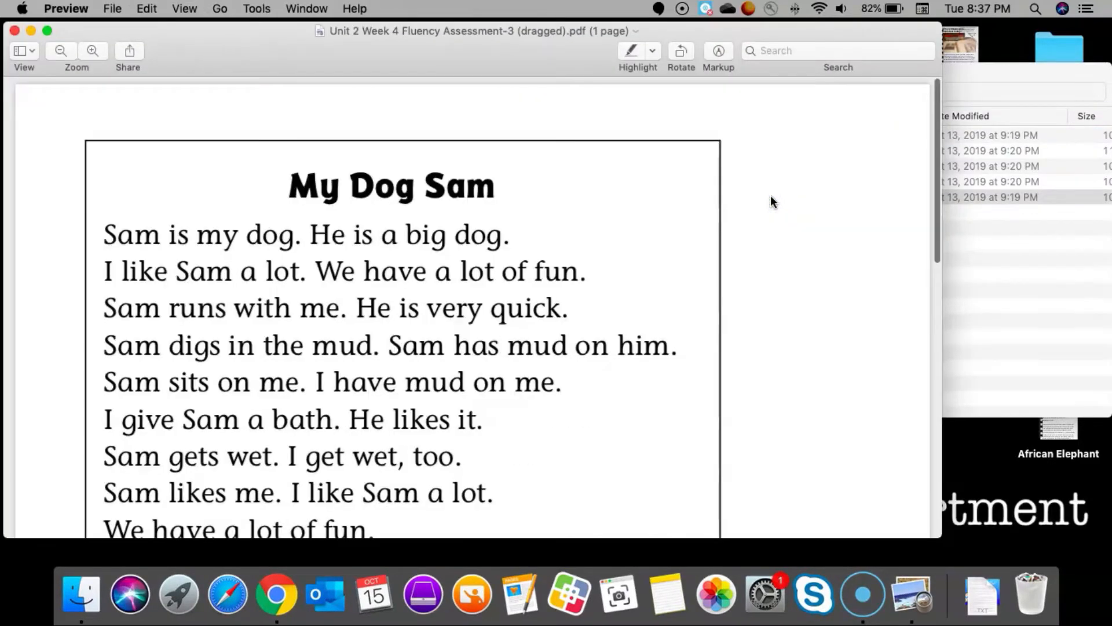
{"action": "left_click", "coordinate": [552, 65]}
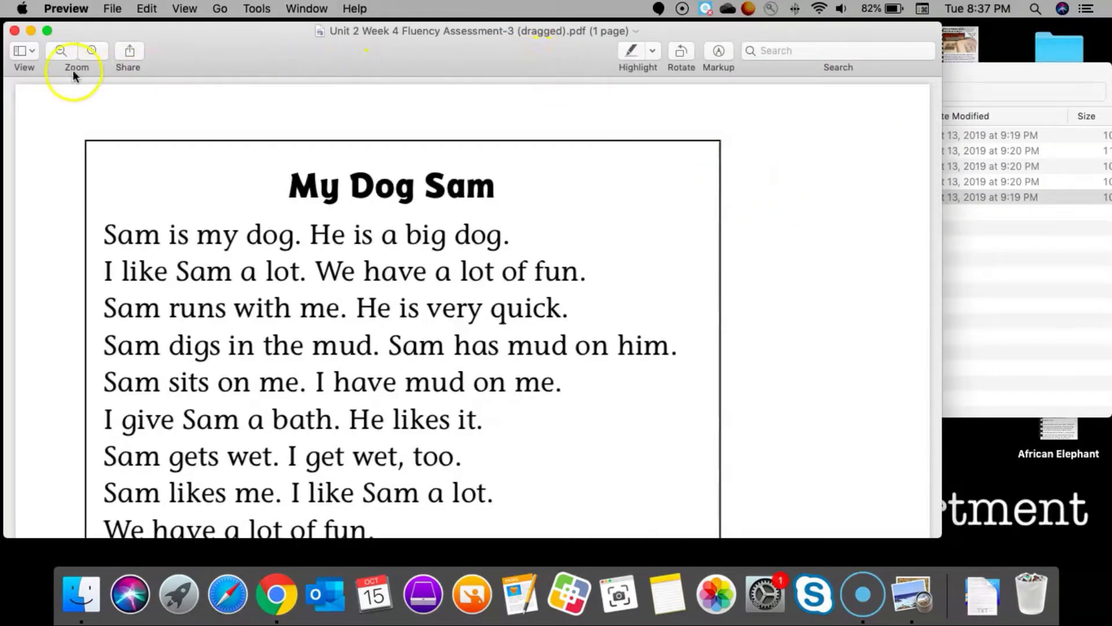
{"action": "left_click", "coordinate": [33, 54]}
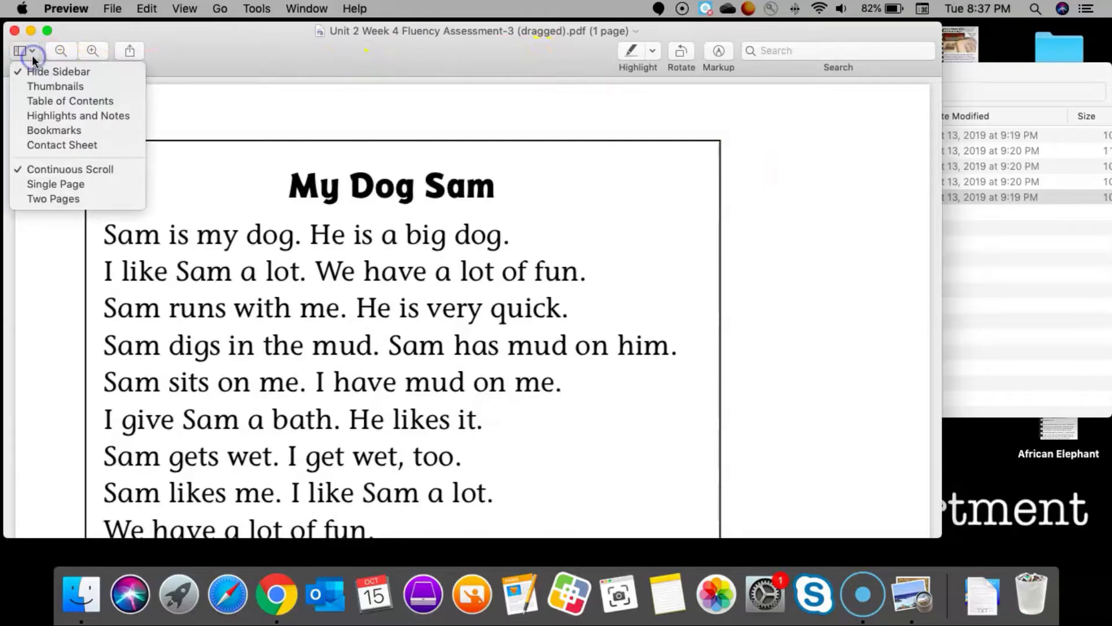
{"action": "left_click", "coordinate": [46, 85]}
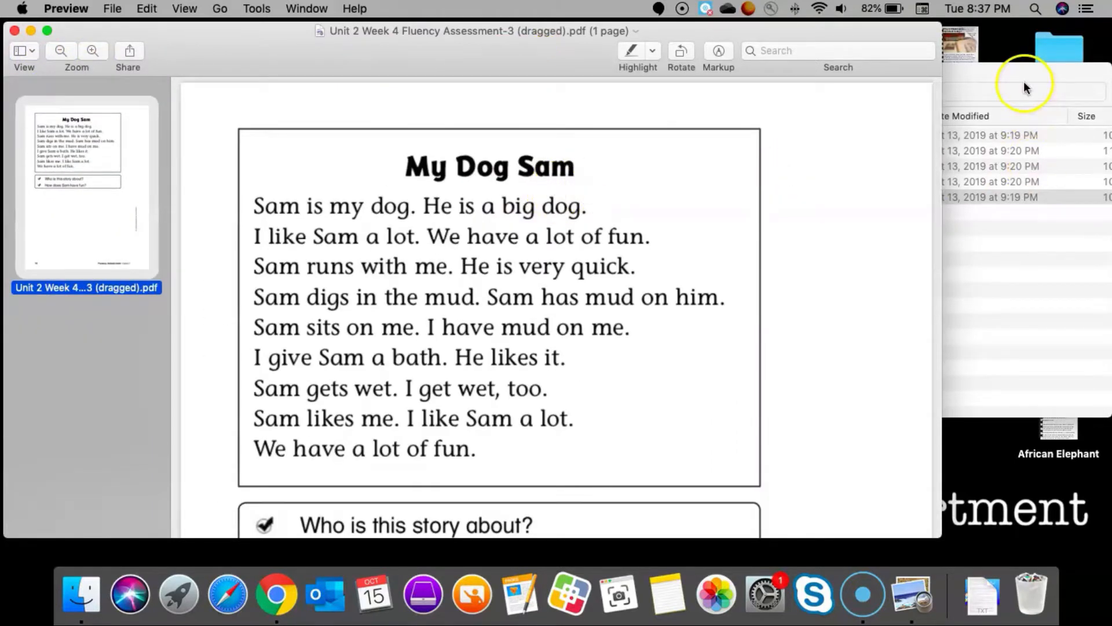
Step: Add the fluency assessment PDFs 2, 3, 4 and 5 from the folder in order after the "My Dog Sam" page
{"action": "left_click", "coordinate": [1022, 81]}
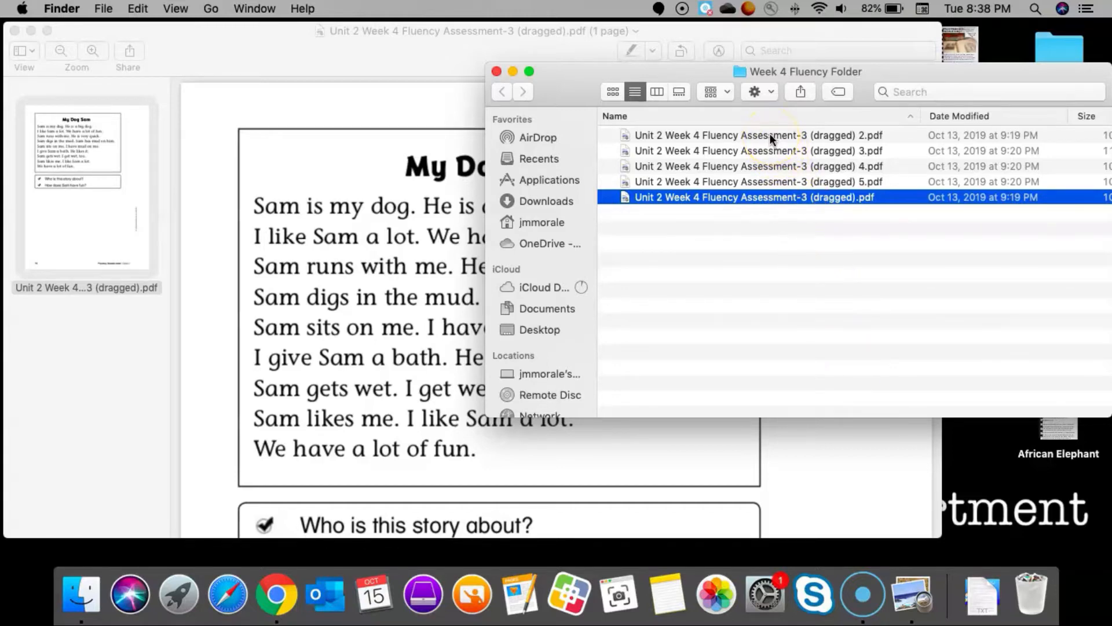
{"action": "left_click_drag", "start_coordinate": [770, 137], "coordinate": [109, 345]}
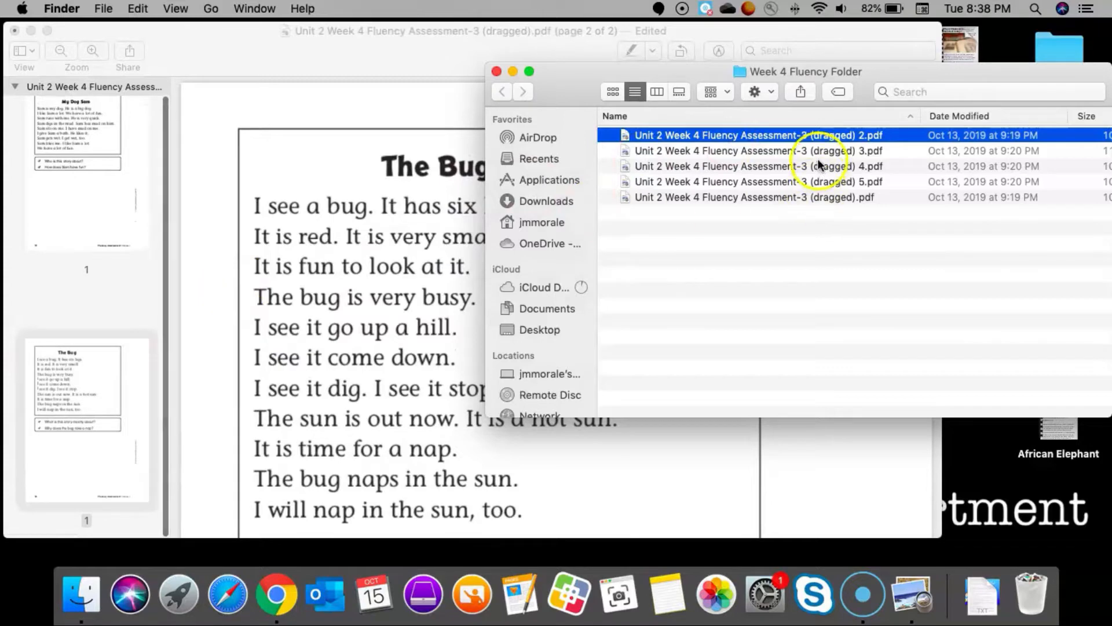
{"action": "left_click_drag", "start_coordinate": [813, 154], "coordinate": [100, 484]}
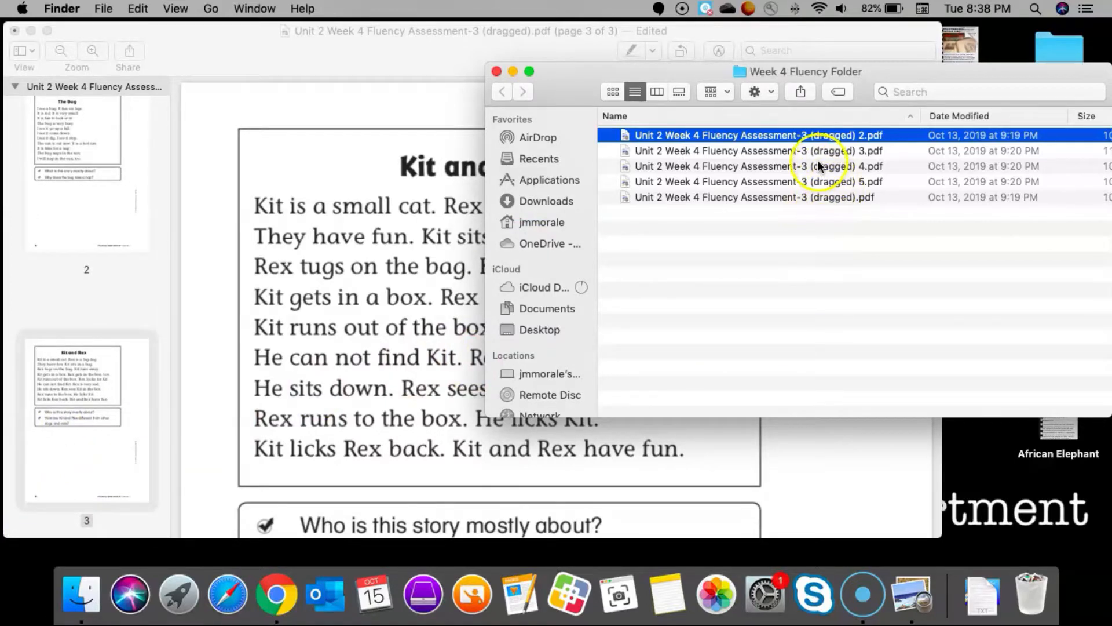
{"action": "left_click_drag", "start_coordinate": [813, 168], "coordinate": [87, 510]}
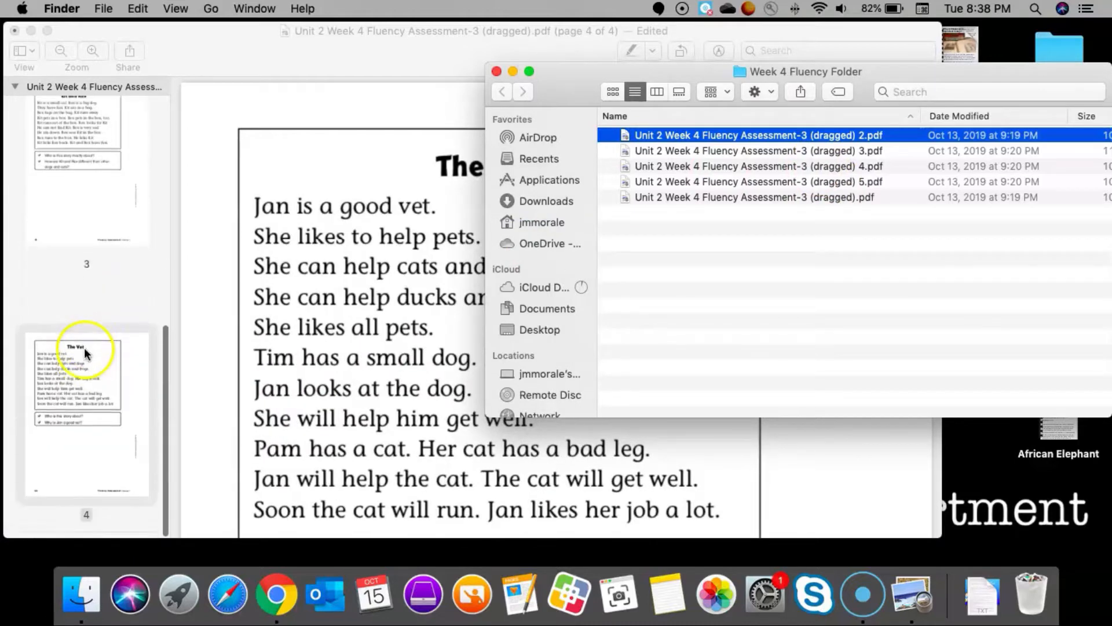
{"action": "left_click_drag", "start_coordinate": [697, 181], "coordinate": [63, 530]}
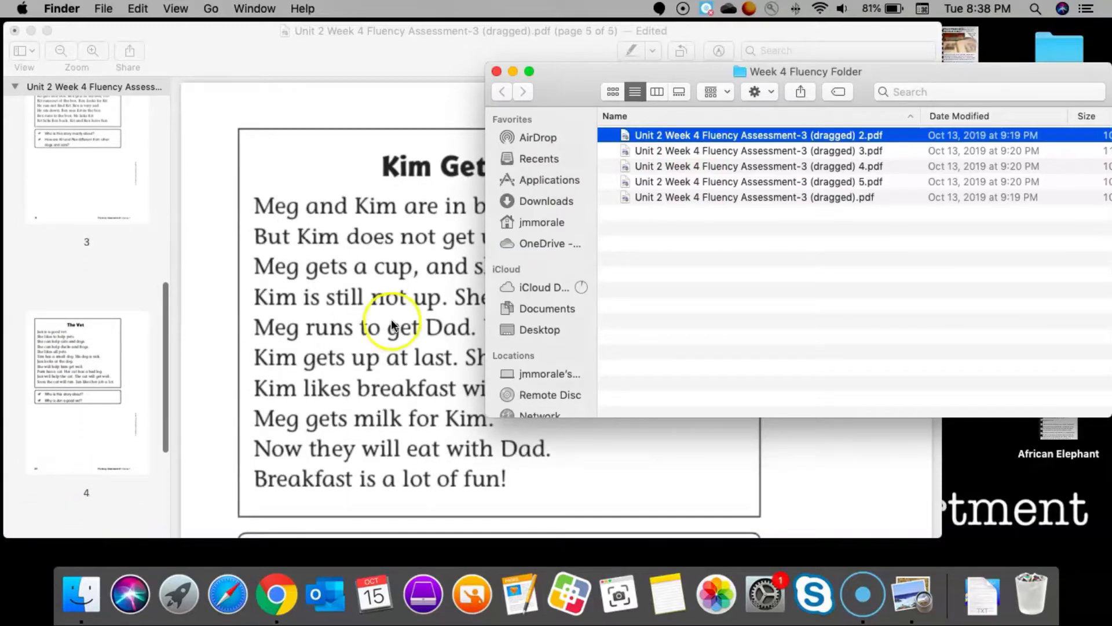
Step: Close the Week 4 Fluency Folder window and review the combined PDF back to its first page
{"action": "left_click", "coordinate": [496, 71]}
{"action": "scroll", "coordinate": [467, 264], "scroll_direction": "up", "scroll_amount": 15}
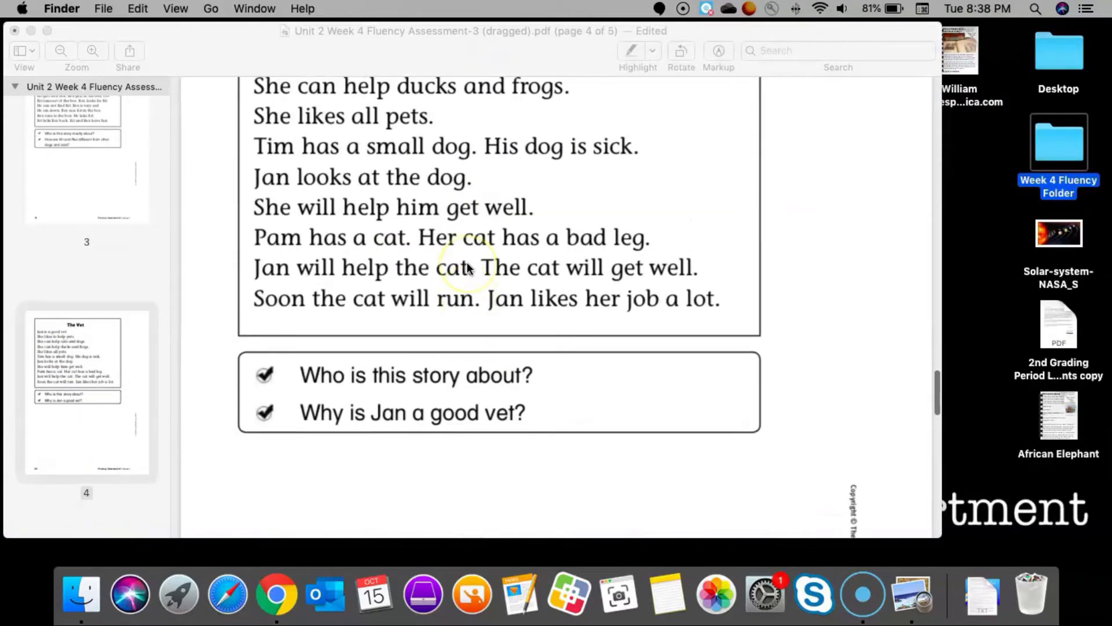
{"action": "scroll", "coordinate": [467, 267], "scroll_direction": "up", "scroll_amount": 20}
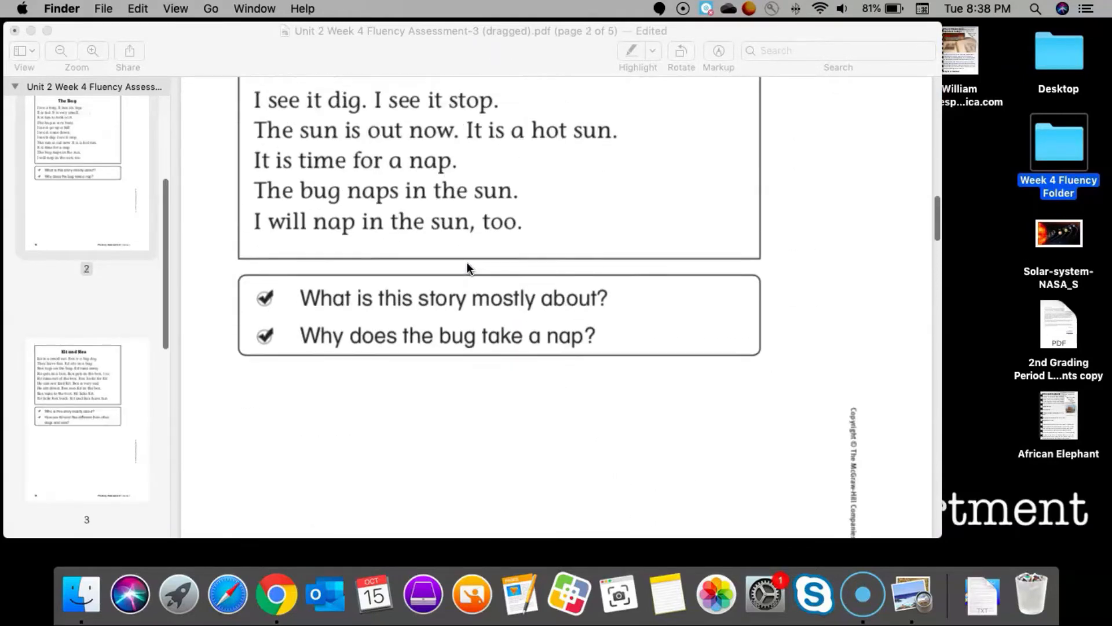
{"action": "scroll", "coordinate": [467, 268], "scroll_direction": "up", "scroll_amount": 20}
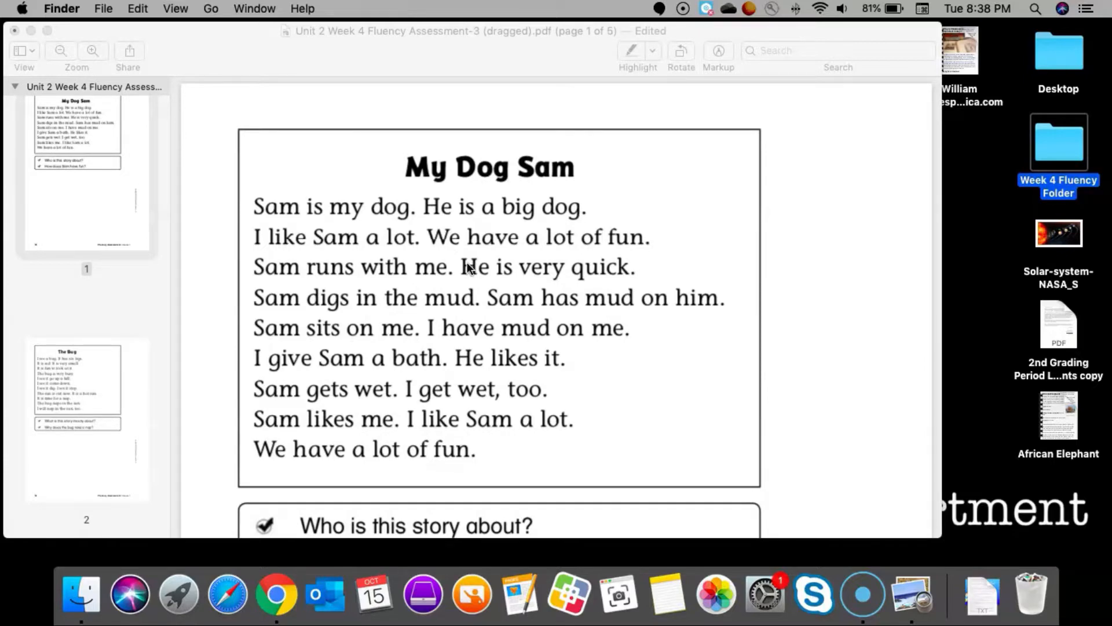
Step: Bring the combined fluency assessment PDF to the front and open its file name for editing
{"action": "key", "text": "Up"}
{"action": "left_click", "coordinate": [498, 111]}
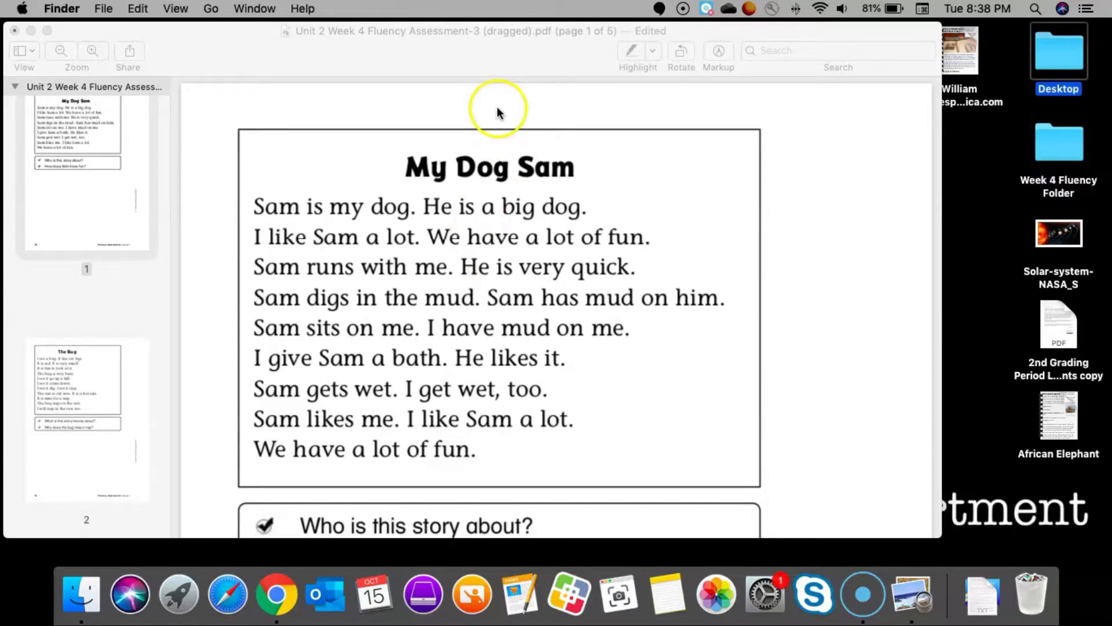
{"action": "left_click", "coordinate": [470, 120]}
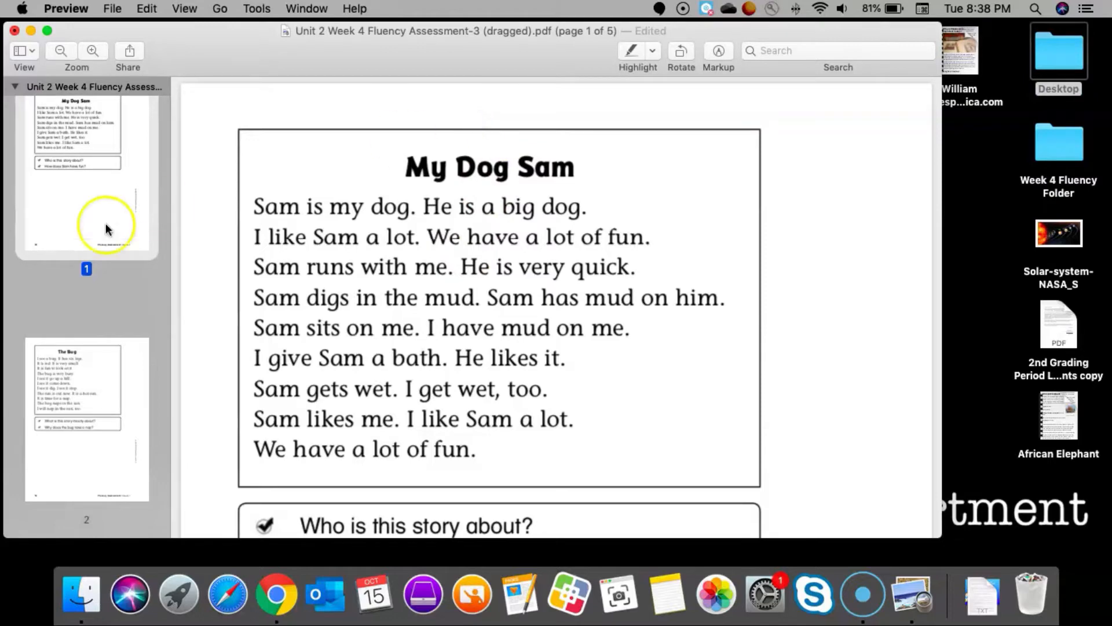
{"action": "scroll", "coordinate": [62, 236], "scroll_direction": "up", "scroll_amount": 2}
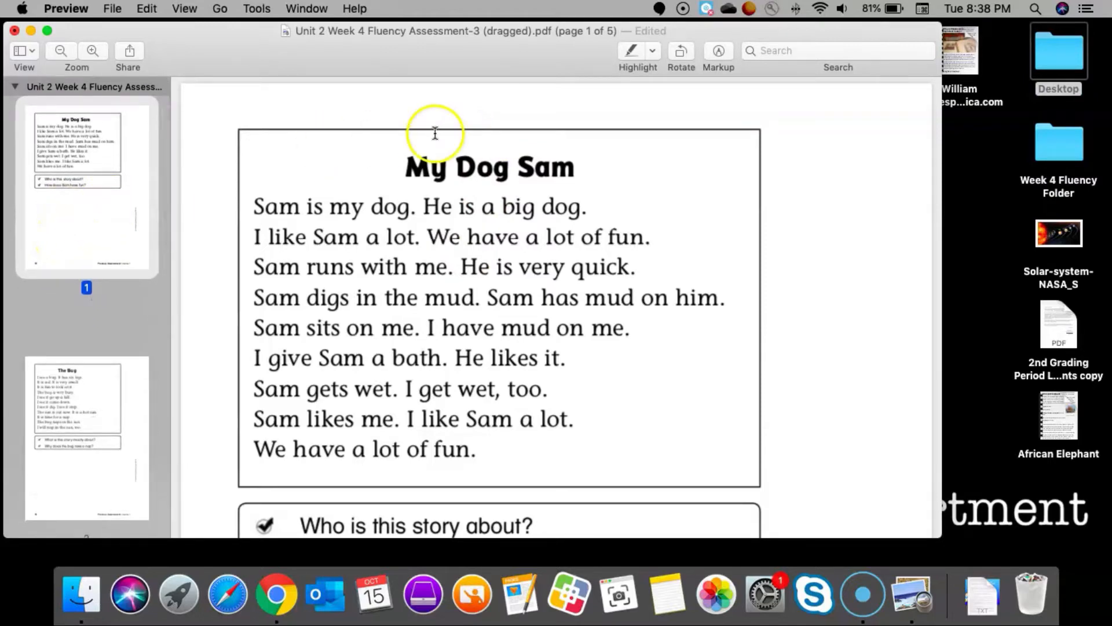
{"action": "left_click", "coordinate": [461, 35]}
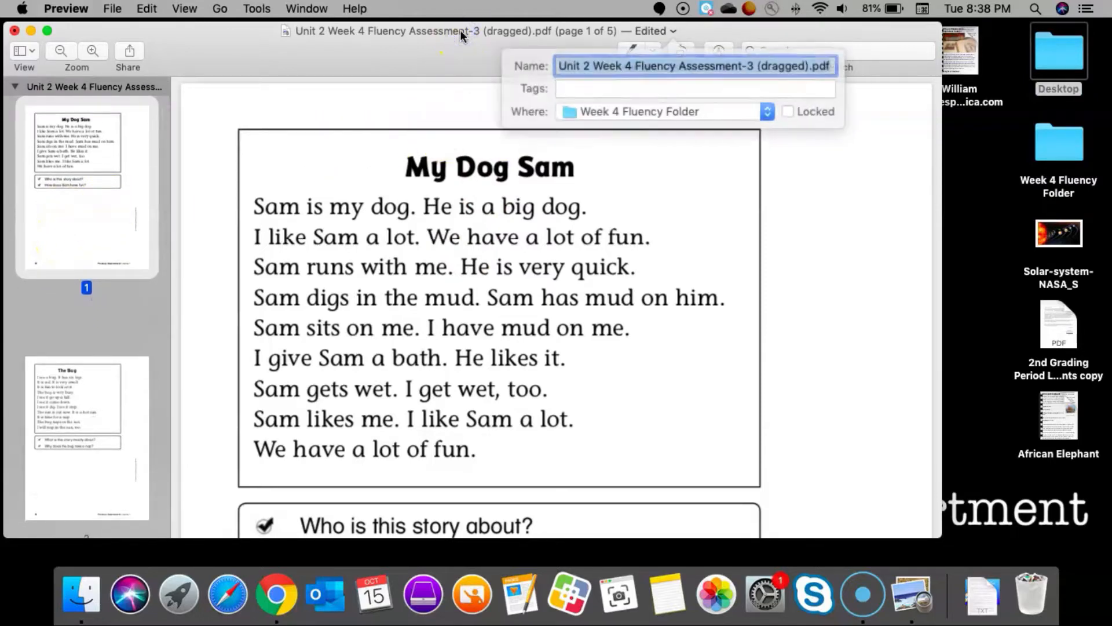